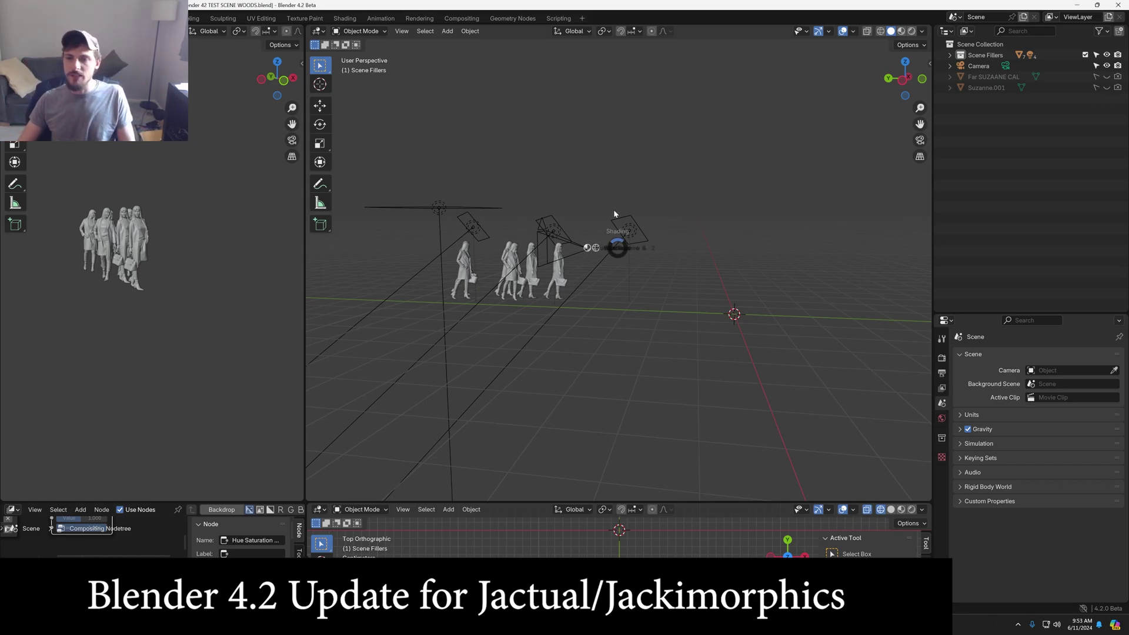
- Switch the viewport to Rendered shading and orbit around the figures in the forest
{"action": "left_click", "coordinate": [634, 215]}
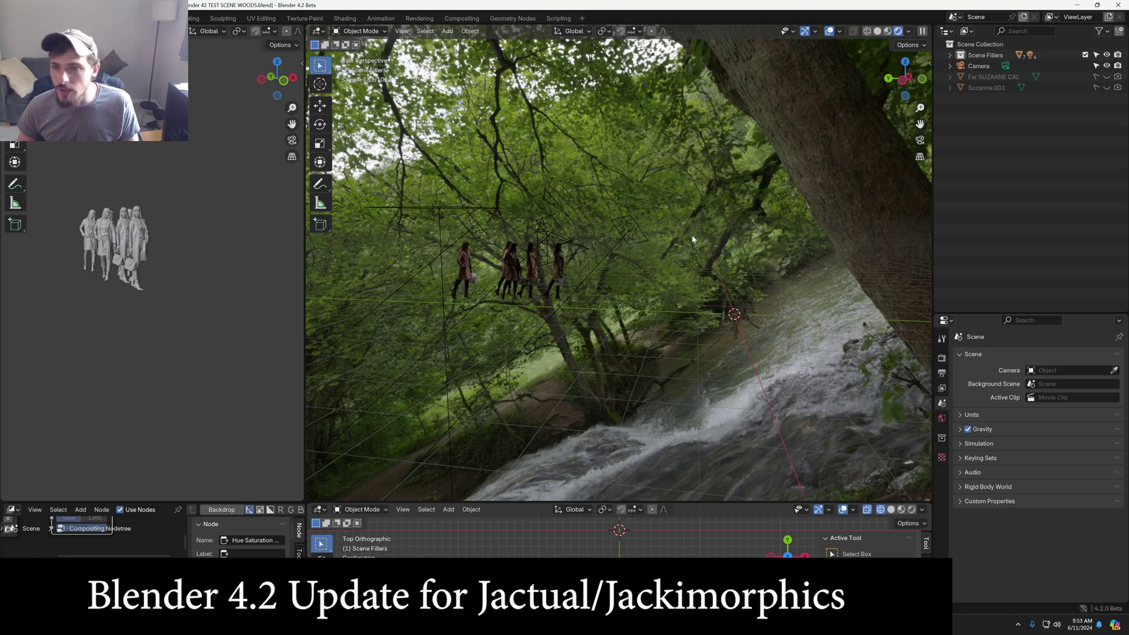
{"action": "middle_click_drag", "start_coordinate": [692, 234], "coordinate": [600, 264]}
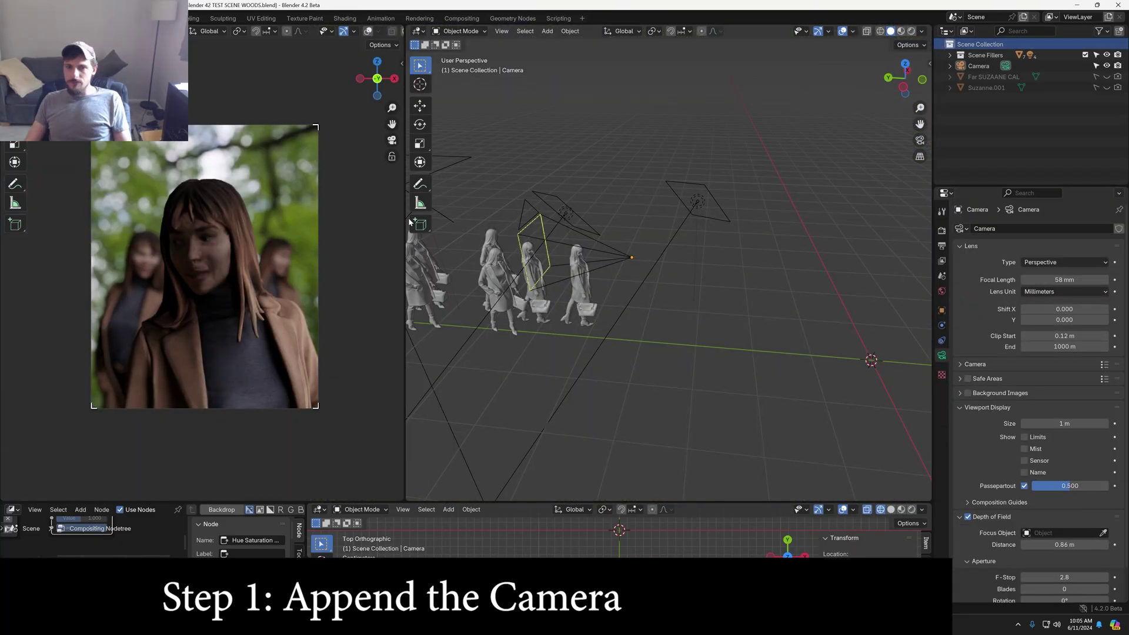
- Append the Jactual_Camera_Helium420_58mm collection from the Helium420 58mm .blend in D:\Blender\TUTORIAL
{"action": "left_click", "coordinate": [26, 5]}
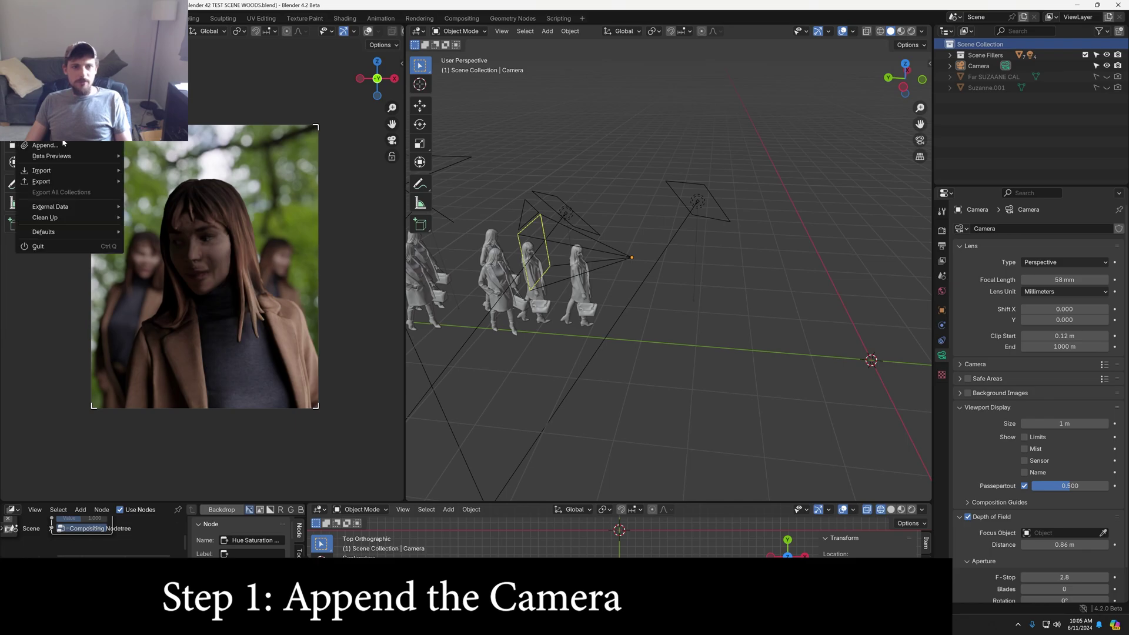
{"action": "left_click", "coordinate": [44, 145]}
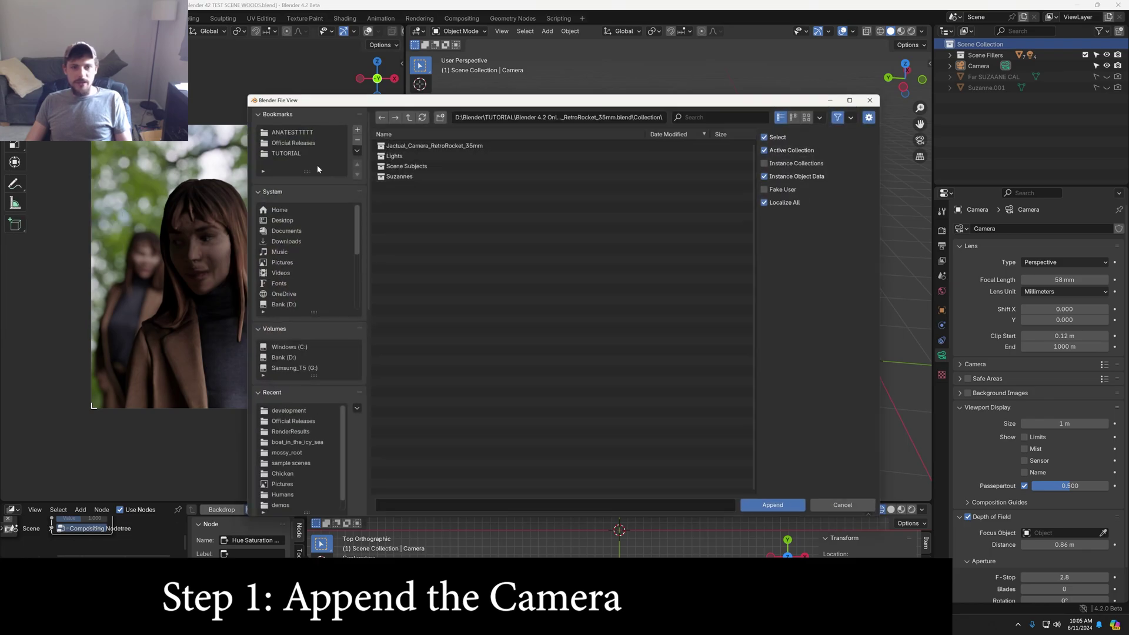
{"action": "left_click", "coordinate": [404, 111]}
{"action": "left_click", "coordinate": [465, 152]}
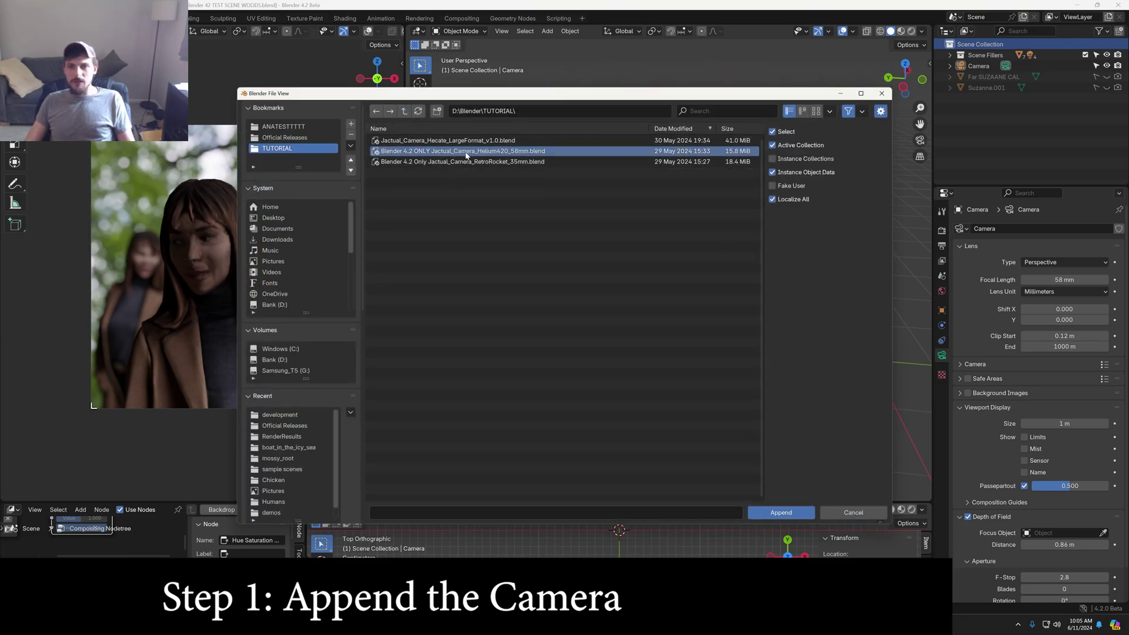
{"action": "double_click", "coordinate": [506, 152]}
{"action": "left_click", "coordinate": [402, 163]}
{"action": "double_click", "coordinate": [402, 162]}
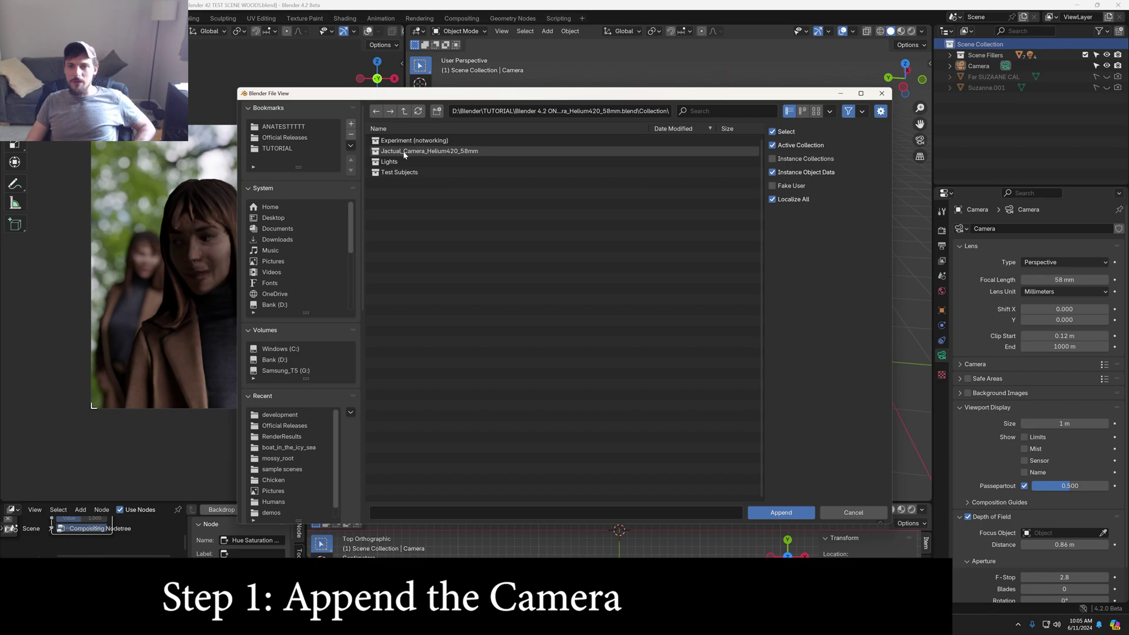
{"action": "left_click", "coordinate": [412, 152]}
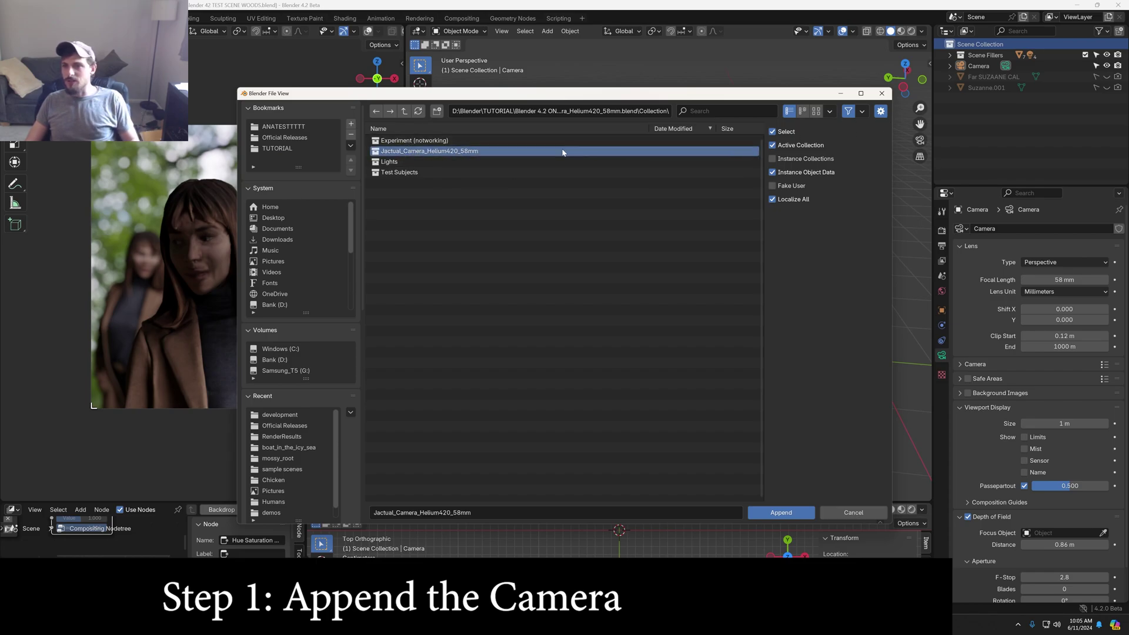
{"action": "double_click", "coordinate": [435, 151]}
- Frame the appended rig and make Helium420_58mm the scene camera
{"action": "key", "text": "KP_Decimal"}
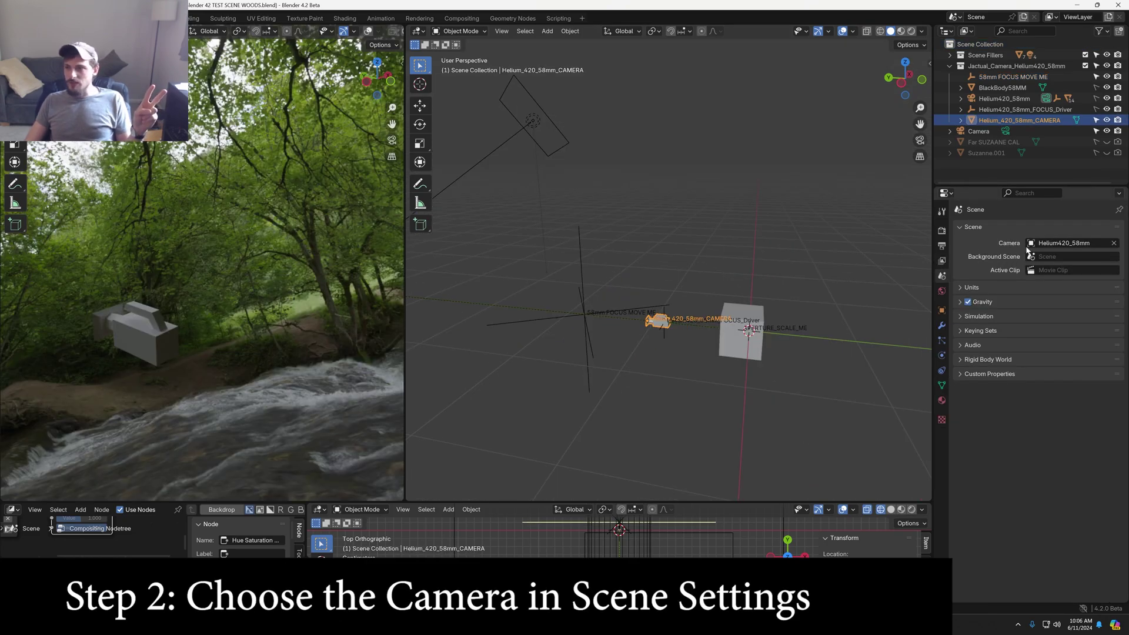
{"action": "left_click", "coordinate": [1040, 242]}
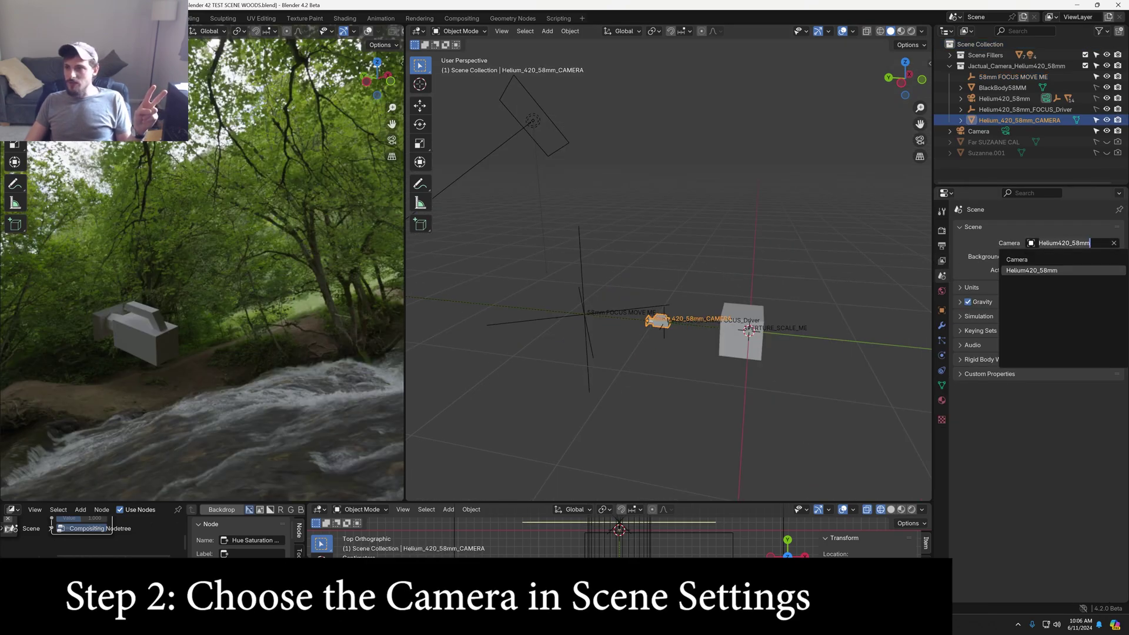
{"action": "left_click", "coordinate": [1040, 264]}
{"action": "left_click", "coordinate": [1061, 242]}
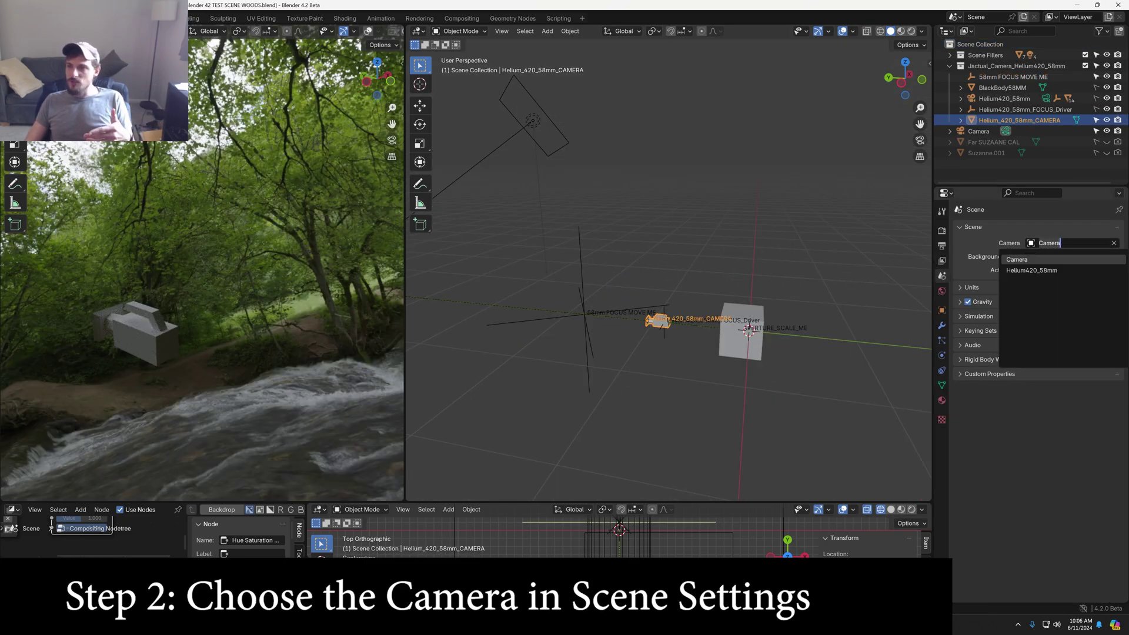
{"action": "left_click", "coordinate": [1035, 271]}
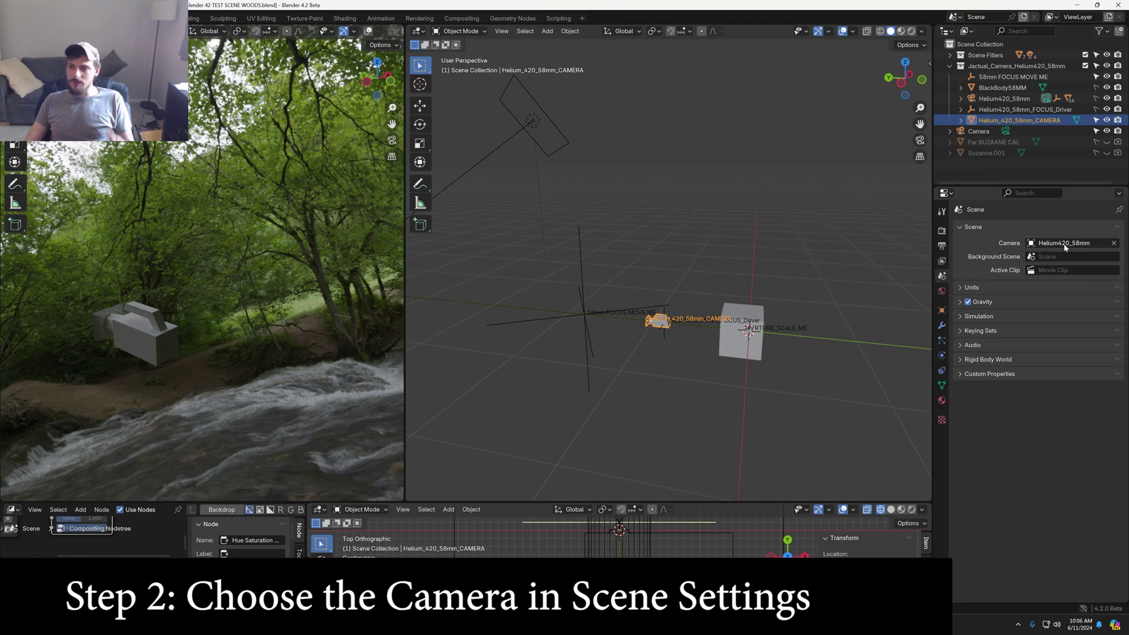
- Reposition the camera and place the 3D cursor on the front figure's head
{"action": "scroll", "coordinate": [700, 326], "scroll_direction": "up", "scroll_amount": 3}
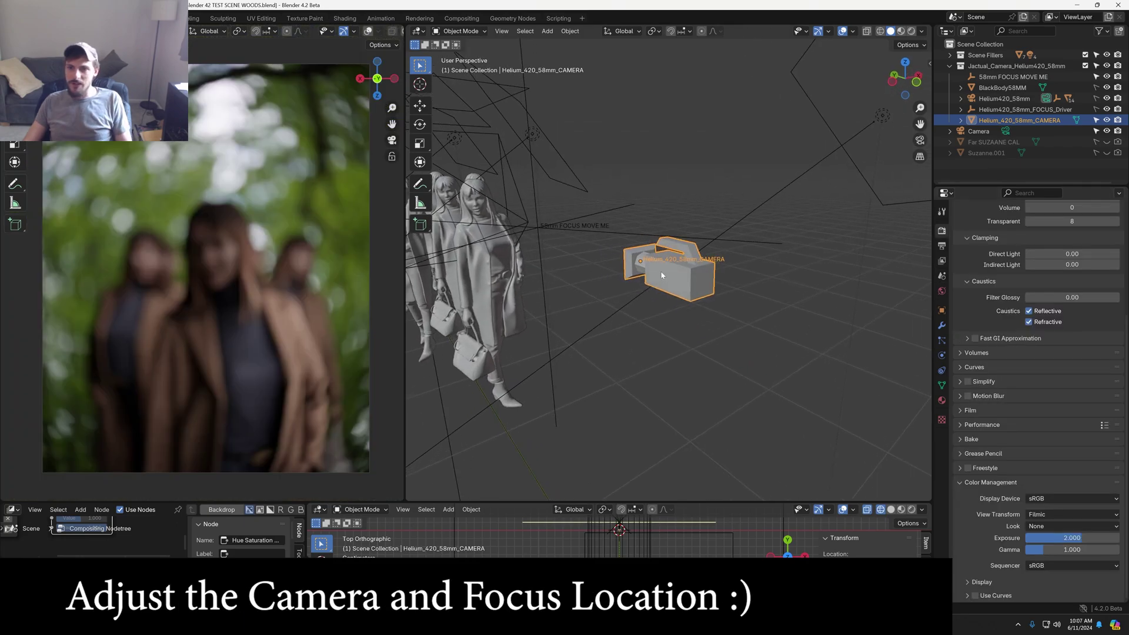
{"action": "key", "text": "g"}
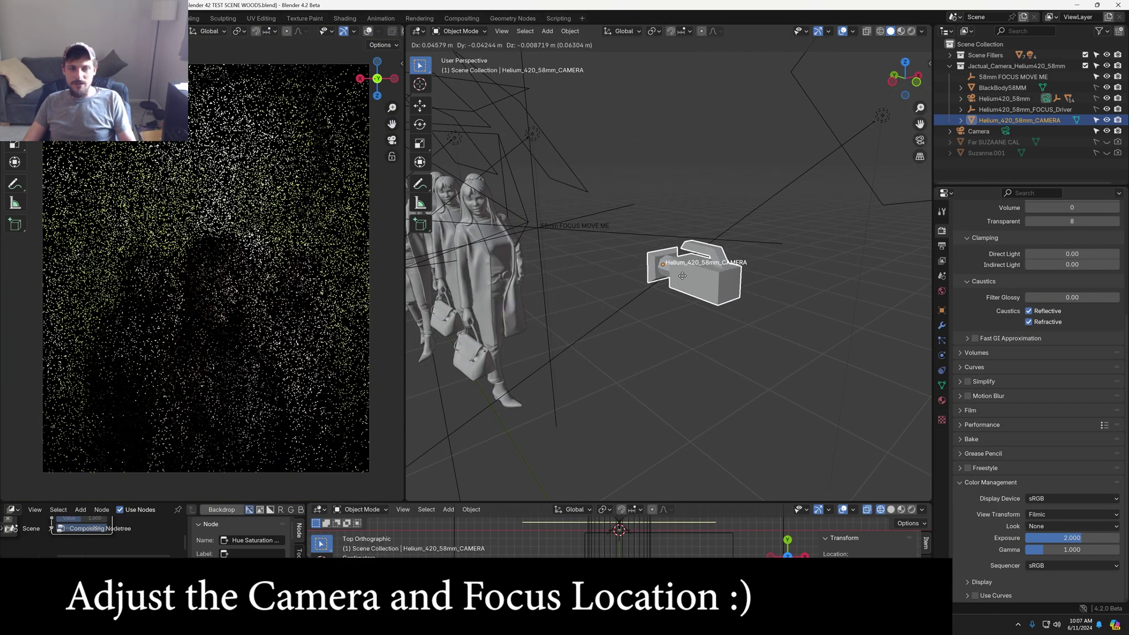
{"action": "left_click", "coordinate": [682, 275]}
{"action": "key", "text": "KP_7"}
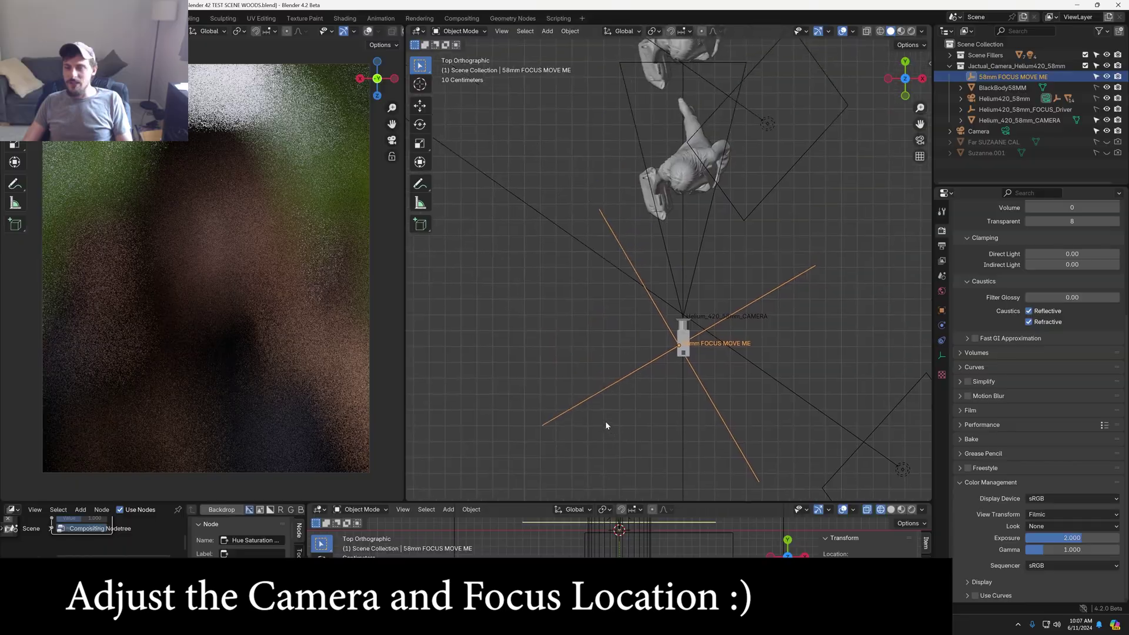
{"action": "middle_click_drag", "start_coordinate": [605, 421], "coordinate": [670, 321]}
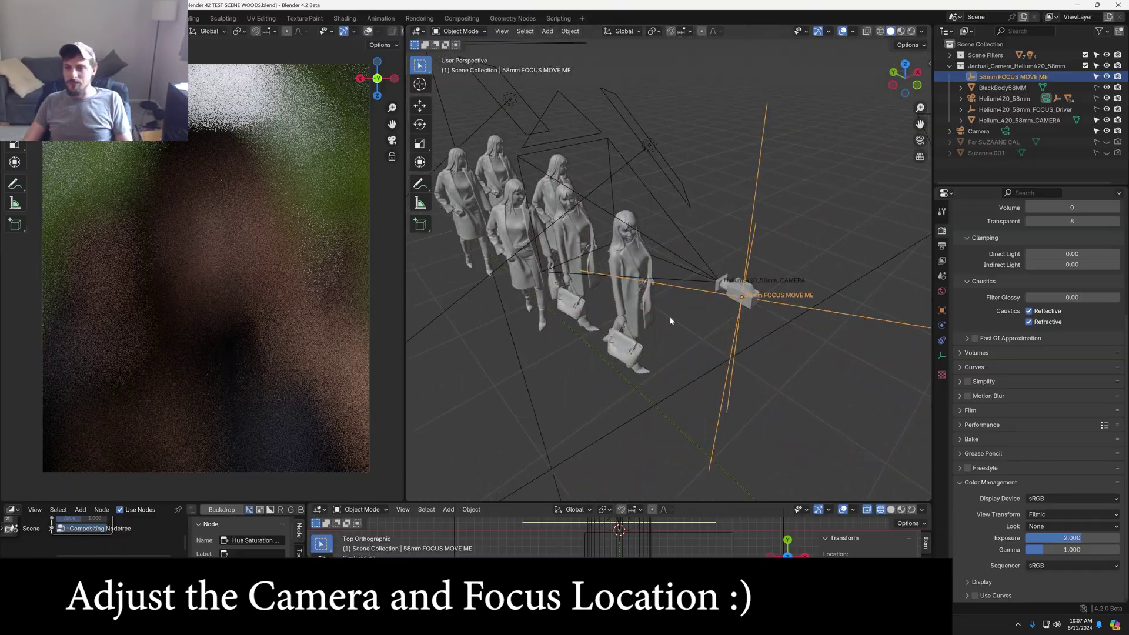
{"action": "right_click", "coordinate": [630, 229], "text": "shift"}
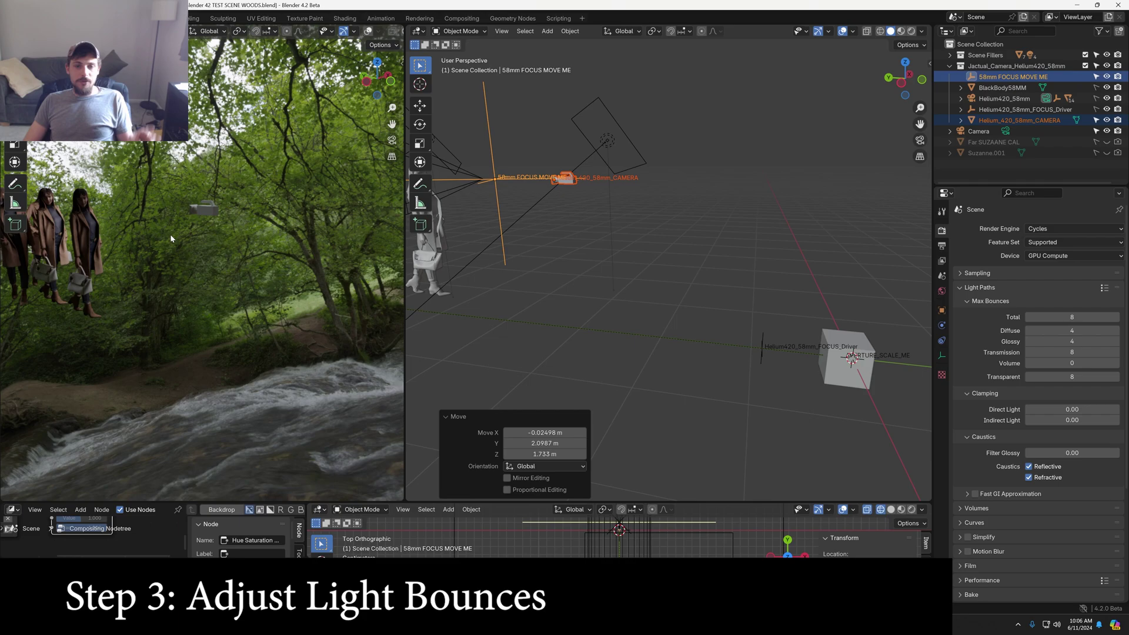
- Look through the scene camera and raise the total and transmission bounce limits
{"action": "key", "text": "KP_0"}
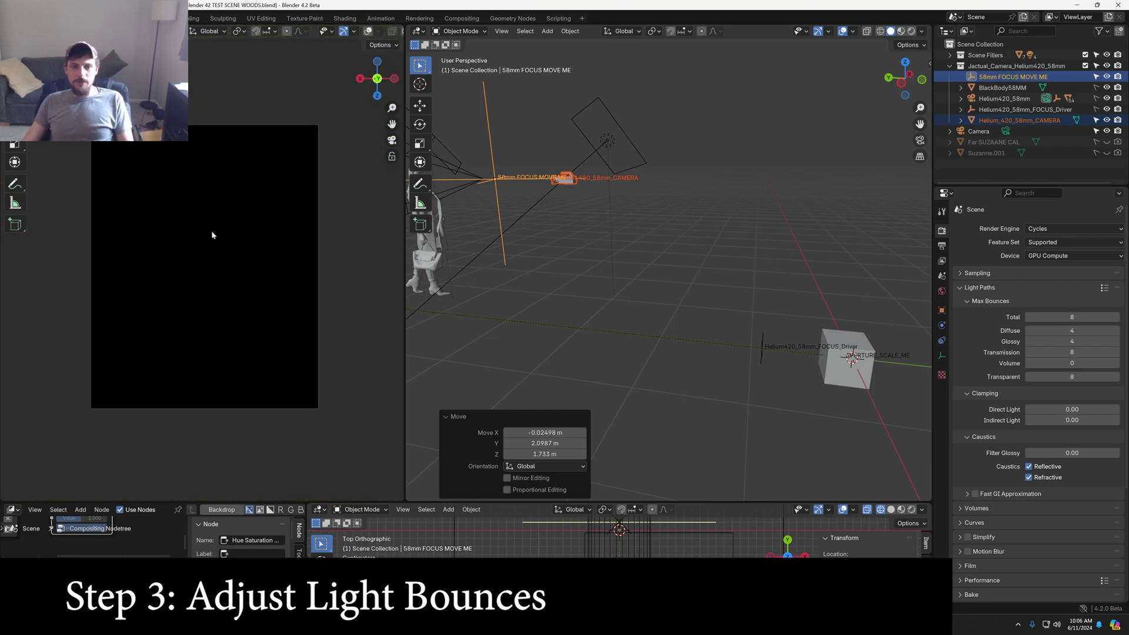
{"action": "scroll", "coordinate": [212, 234], "scroll_direction": "up", "scroll_amount": 2}
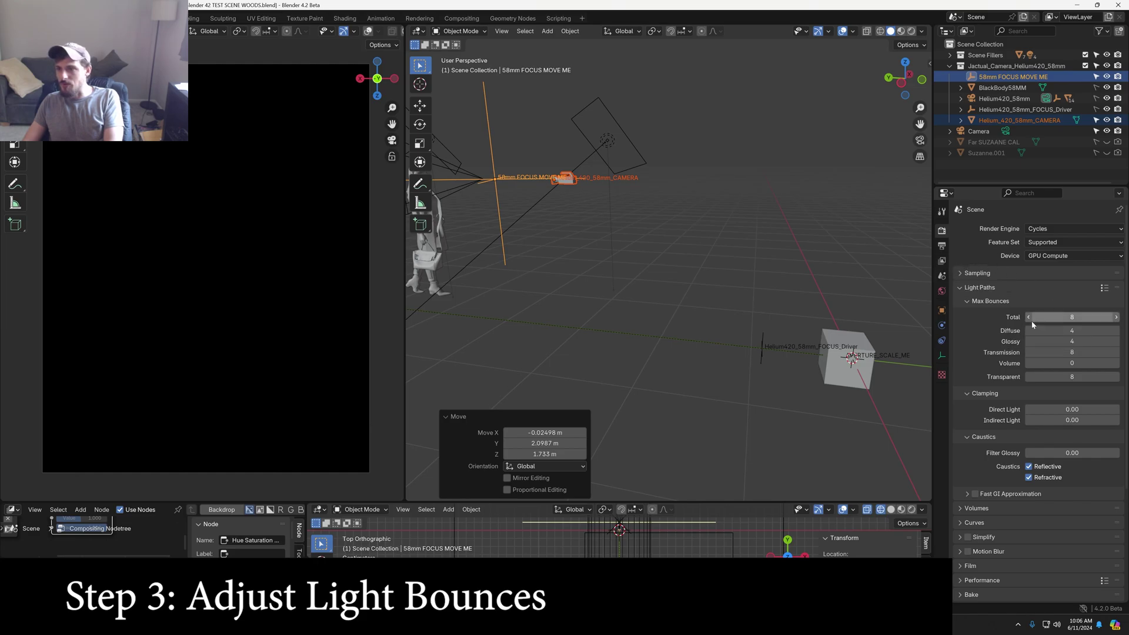
{"action": "left_click_drag", "start_coordinate": [1032, 324], "coordinate": [1070, 317]}
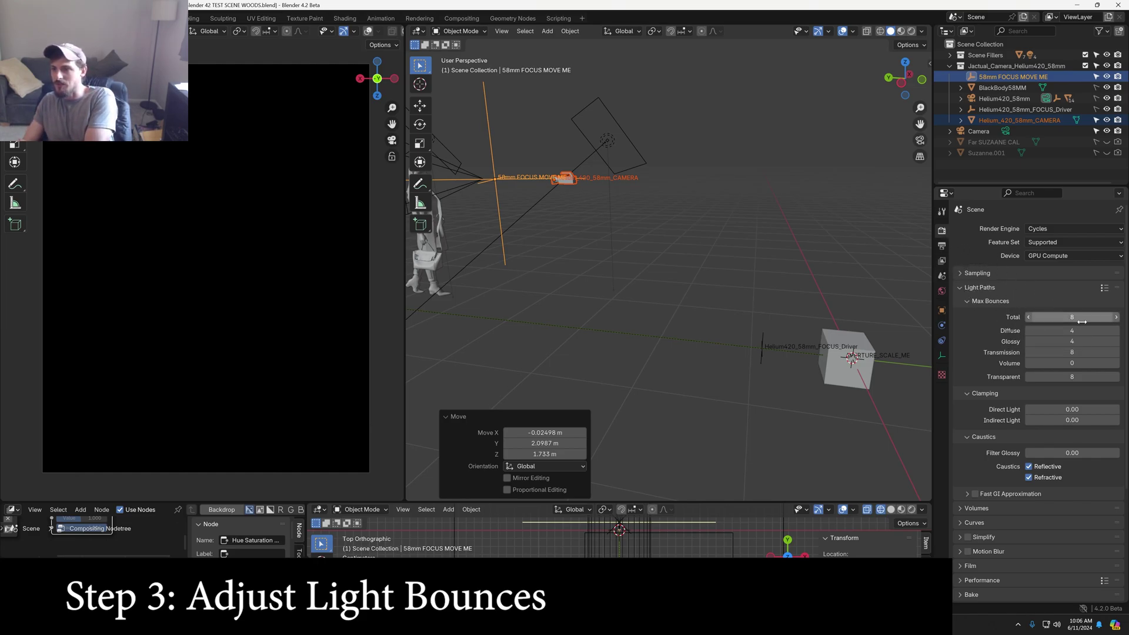
{"action": "left_click", "coordinate": [1116, 353]}
{"action": "left_click", "coordinate": [1117, 354]}
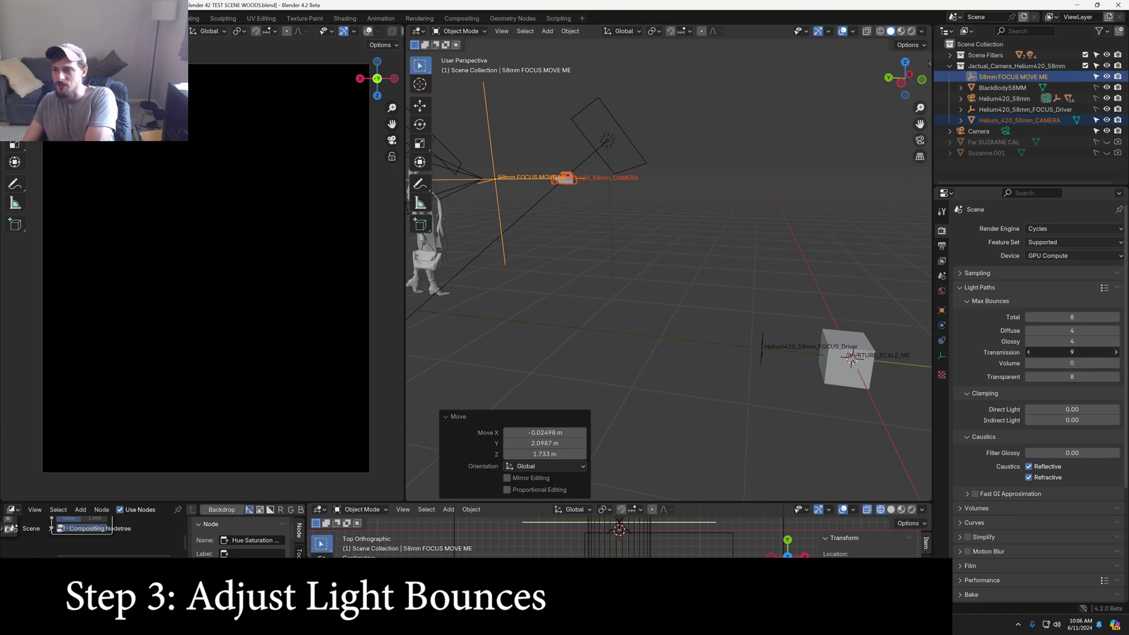
{"action": "left_click", "coordinate": [1116, 317]}
{"action": "left_click", "coordinate": [1116, 316]}
{"action": "left_click", "coordinate": [1116, 353]}
{"action": "left_click", "coordinate": [1116, 354]}
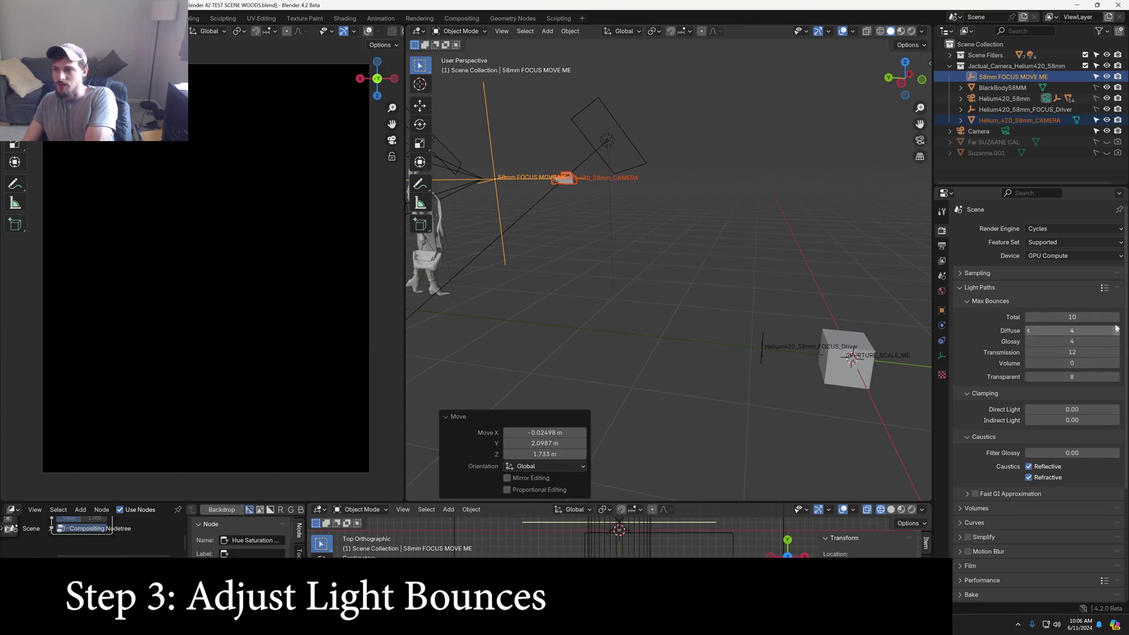
{"action": "left_click", "coordinate": [1116, 317]}
{"action": "left_click", "coordinate": [1115, 317]}
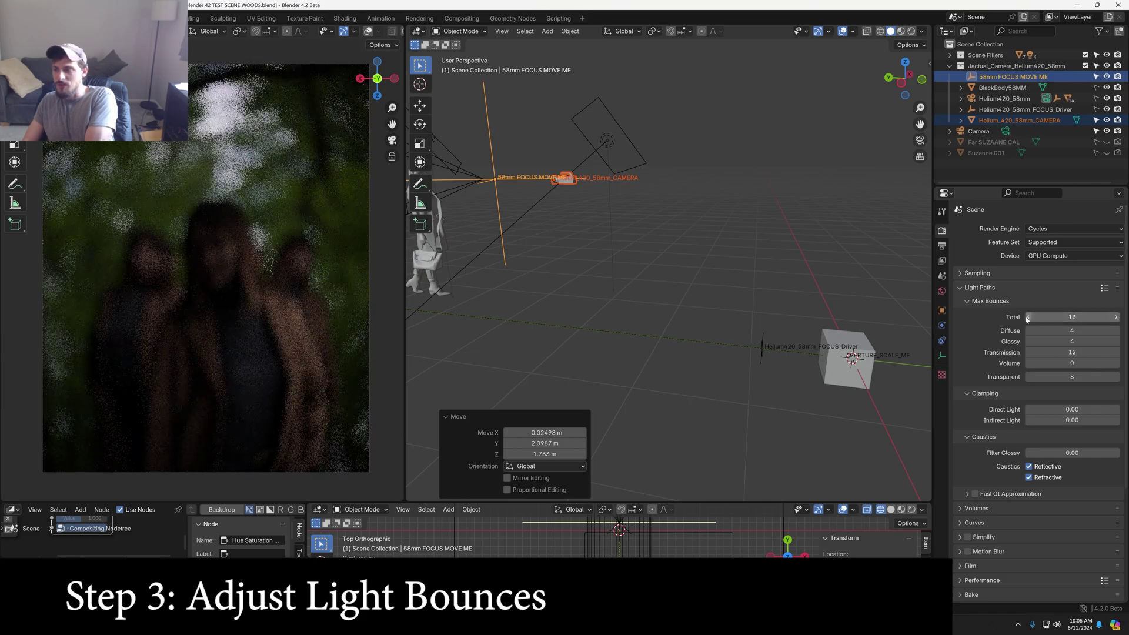
- Finish both bounce limits at 14 and raise Exposure to 2.000
{"action": "left_click", "coordinate": [1116, 317]}
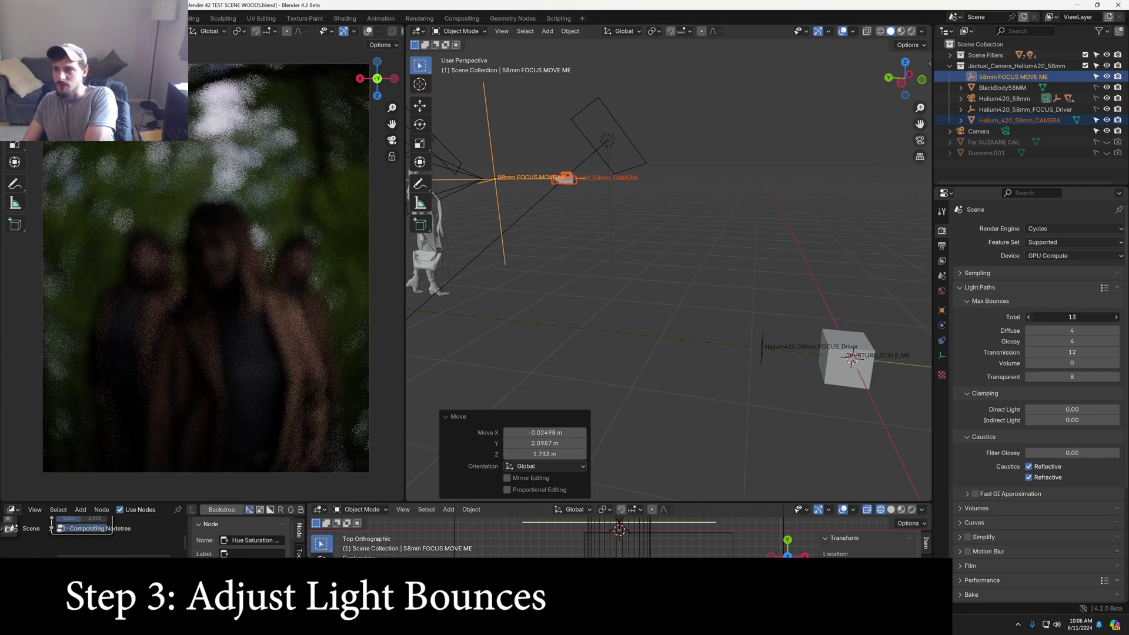
{"action": "left_click", "coordinate": [1116, 317]}
{"action": "left_click", "coordinate": [1116, 352]}
{"action": "left_click", "coordinate": [1117, 352]}
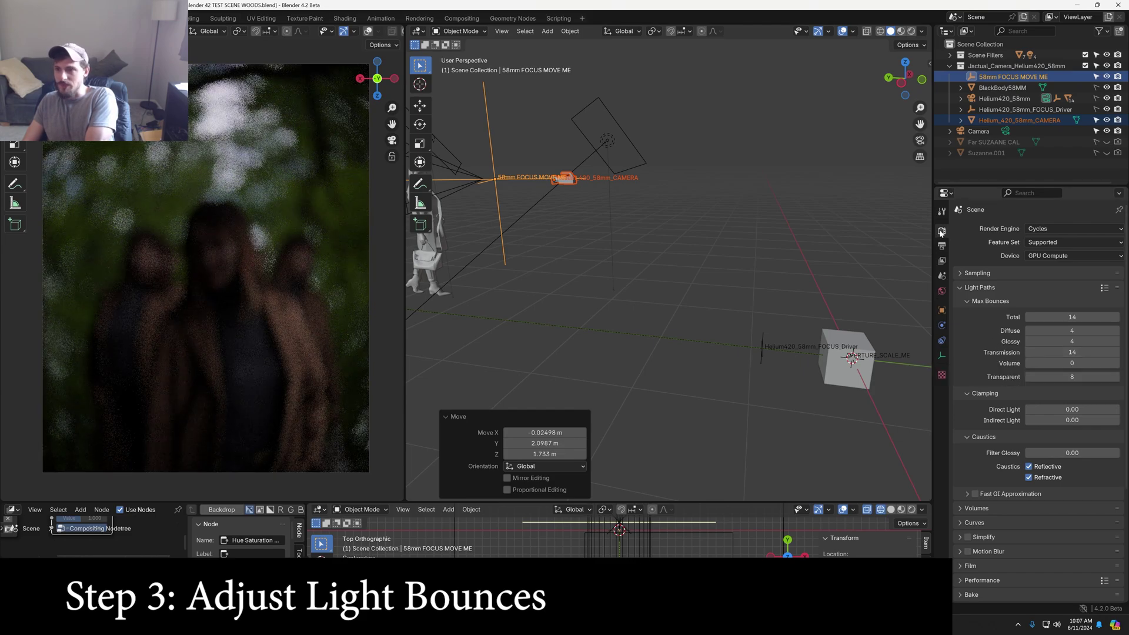
{"action": "scroll", "coordinate": [1002, 408], "scroll_direction": "down", "scroll_amount": 5}
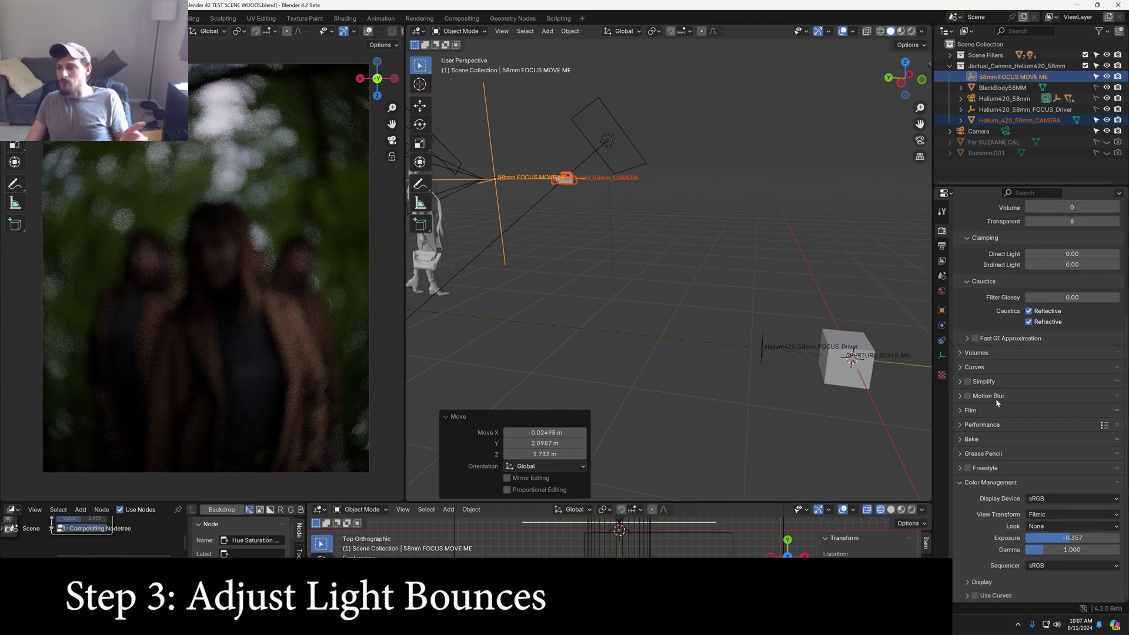
{"action": "left_click_drag", "start_coordinate": [1073, 541], "coordinate": [1100, 542]}
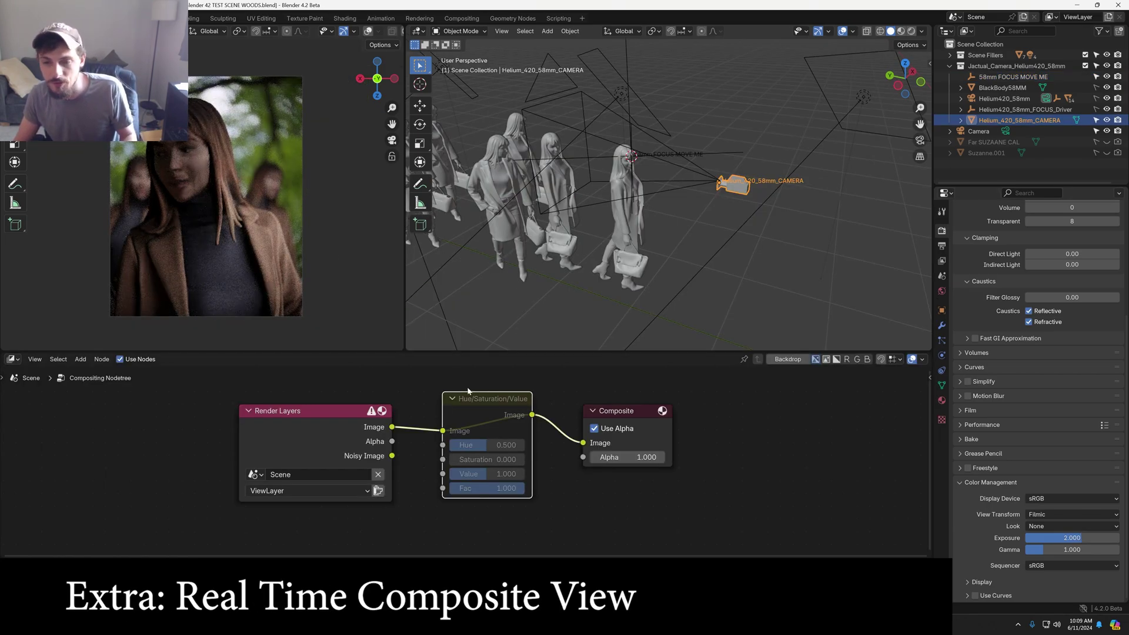
- Unmute the Hue/Saturation/Value node so the render becomes black and white
{"action": "middle_click_drag", "start_coordinate": [582, 399], "coordinate": [567, 404]}
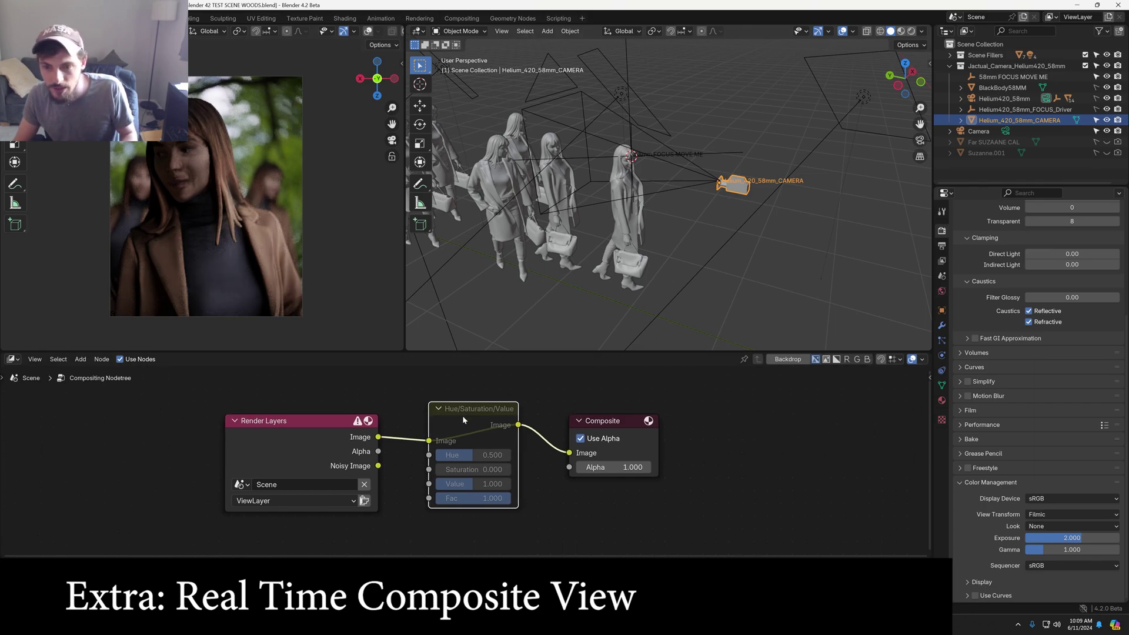
{"action": "key", "text": "m"}
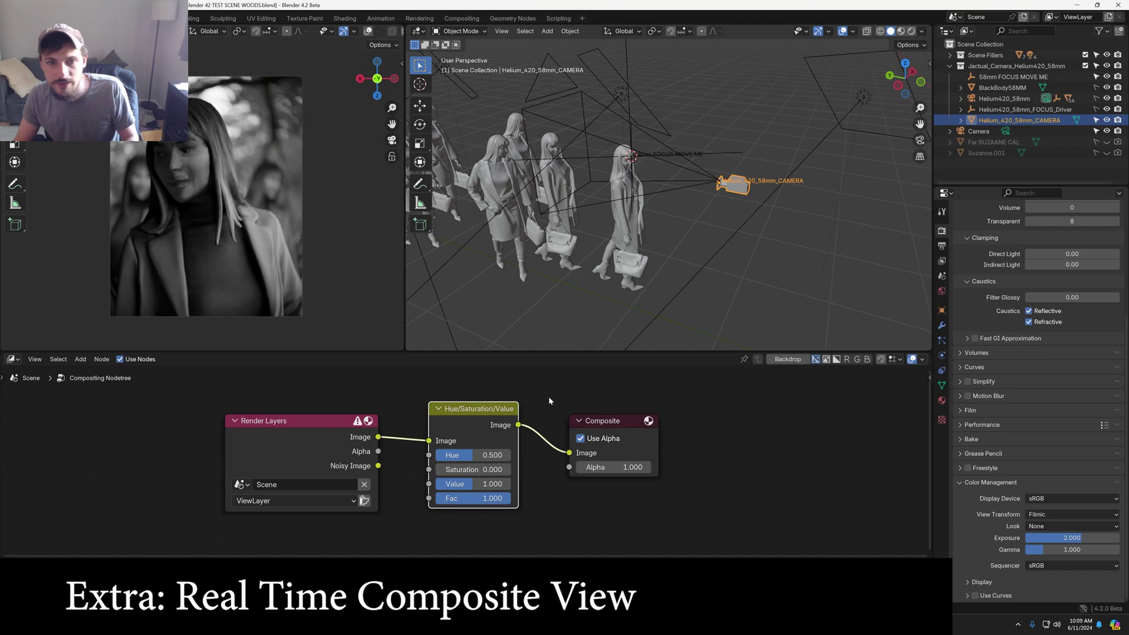
{"action": "scroll", "coordinate": [549, 400], "scroll_direction": "up", "scroll_amount": 1}
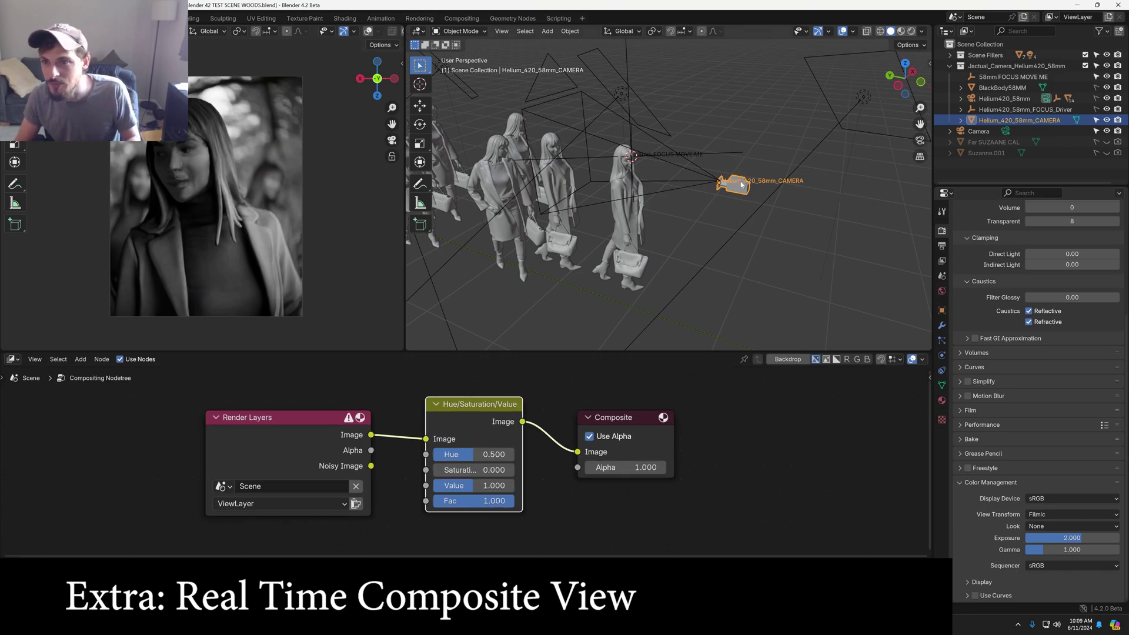
{"action": "middle_click_drag", "start_coordinate": [741, 185], "coordinate": [711, 175], "text": "shift"}
- Set the pivot to the 3D cursor and rotate the camera about 2.77° around it
{"action": "left_click", "coordinate": [653, 31]}
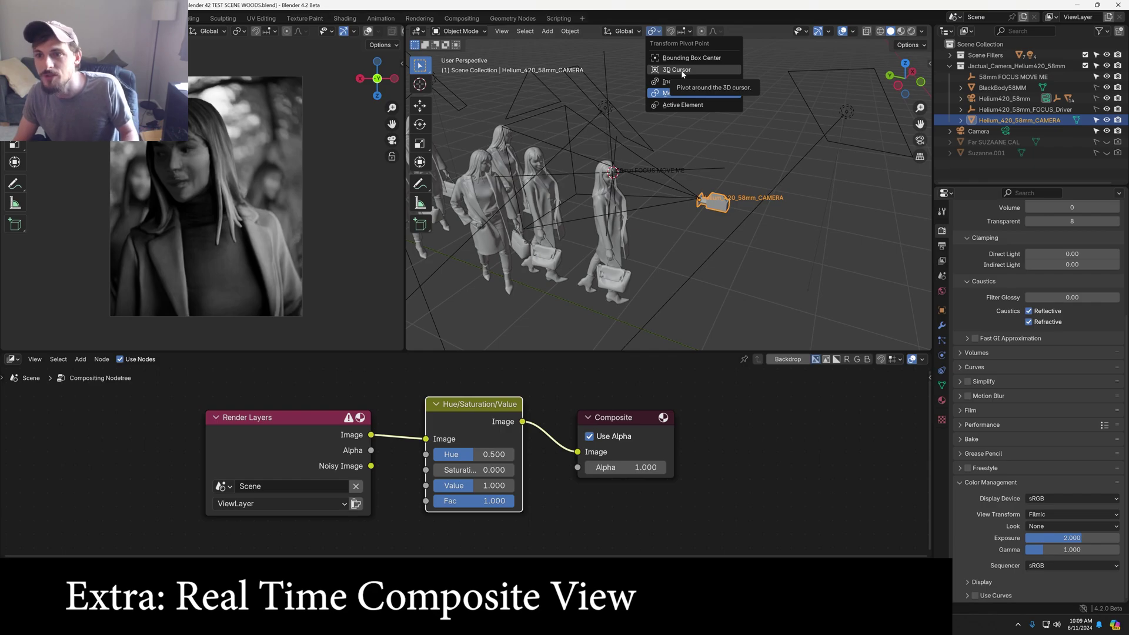
{"action": "left_click", "coordinate": [681, 70]}
{"action": "key", "text": "r"}
{"action": "key", "text": "z"}
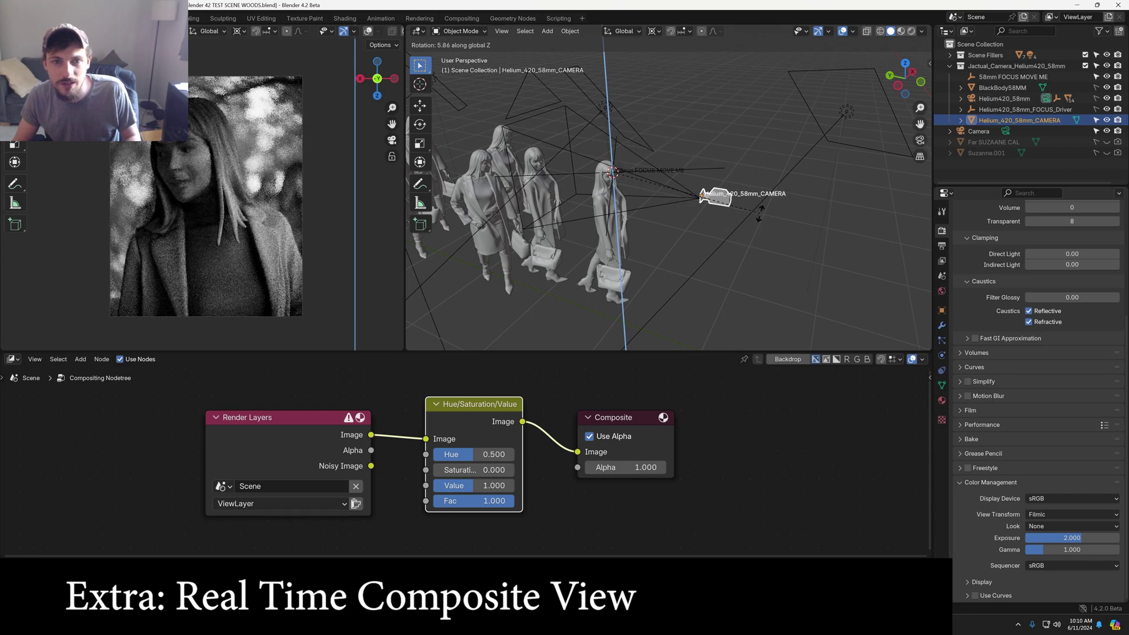
{"action": "left_click", "coordinate": [758, 230]}
{"action": "key", "text": "g"}
{"action": "key", "text": "z"}
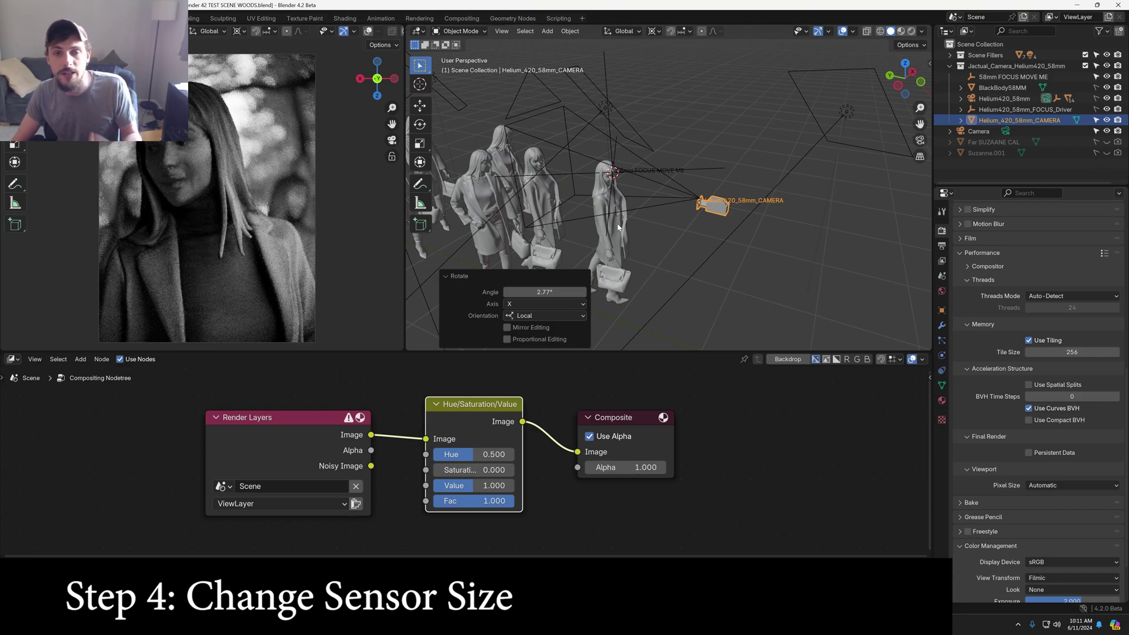
- Select the Helium420_58mm lens object and show its camera data properties
{"action": "scroll", "coordinate": [640, 232], "scroll_direction": "down", "scroll_amount": 2}
{"action": "scroll", "coordinate": [785, 225], "scroll_direction": "up", "scroll_amount": 10}
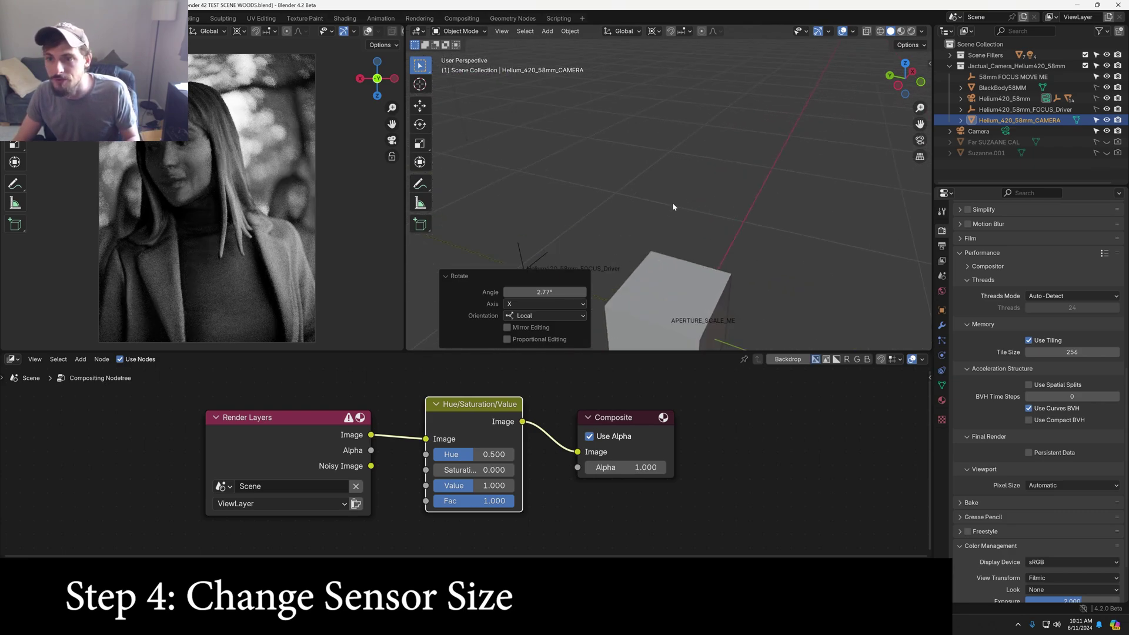
{"action": "left_click", "coordinate": [676, 215]}
{"action": "scroll", "coordinate": [597, 210], "scroll_direction": "up", "scroll_amount": 8}
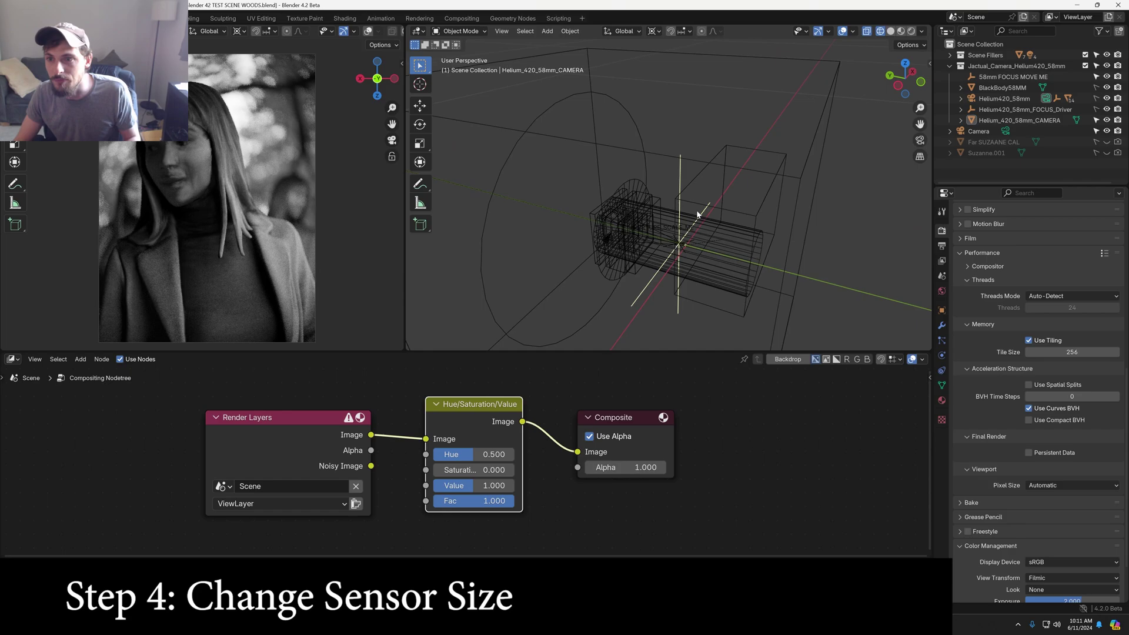
{"action": "scroll", "coordinate": [708, 206], "scroll_direction": "down", "scroll_amount": 6}
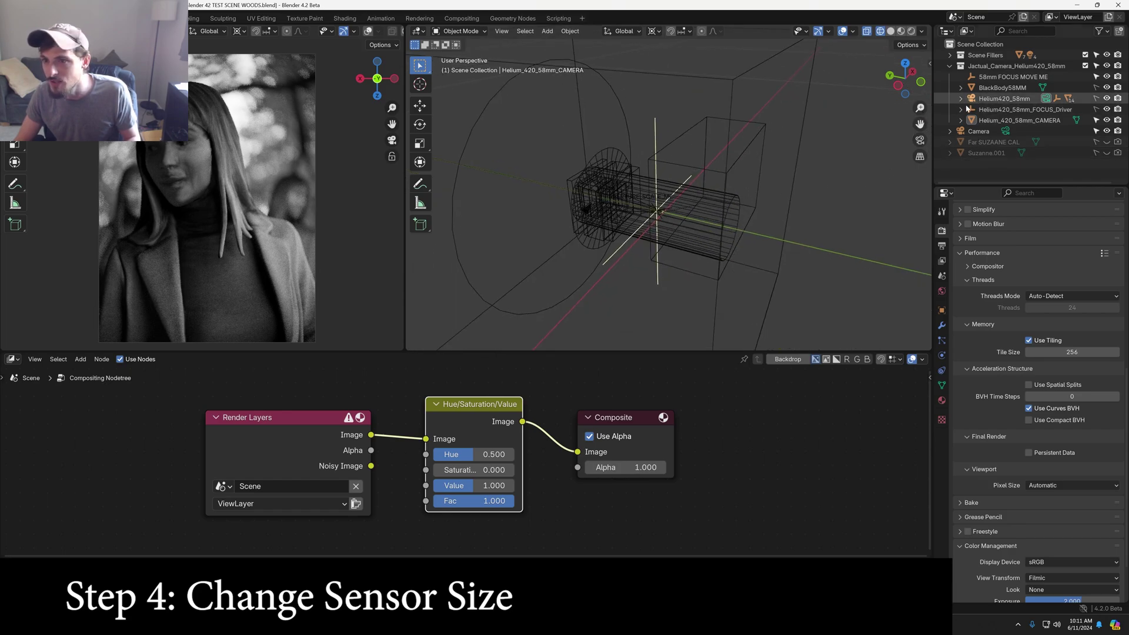
{"action": "left_click", "coordinate": [995, 100]}
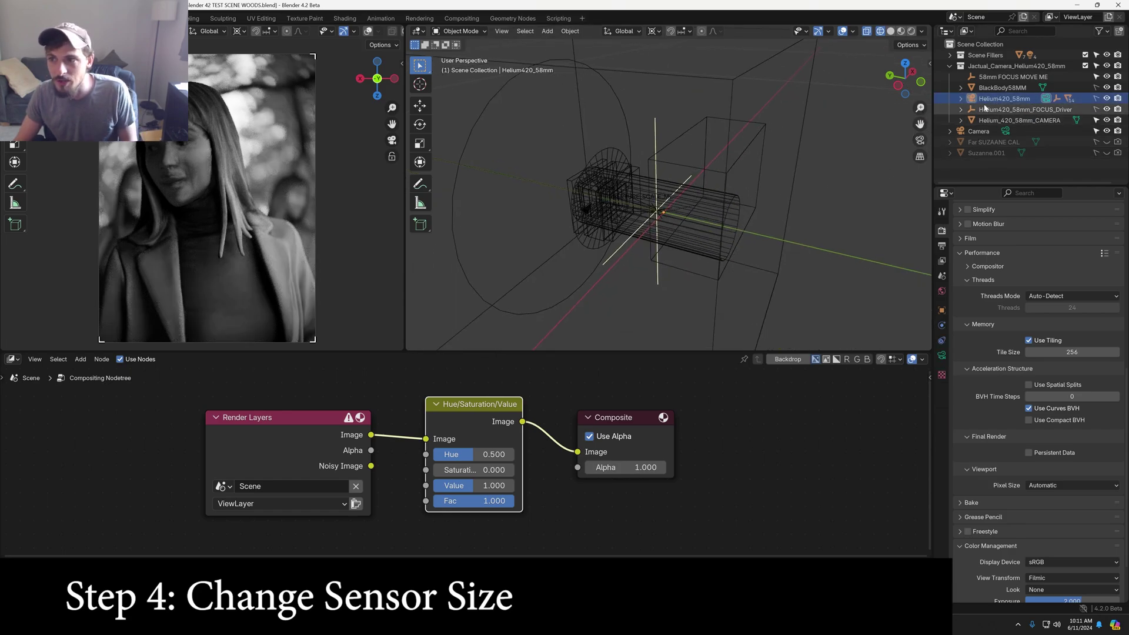
{"action": "left_click", "coordinate": [941, 355]}
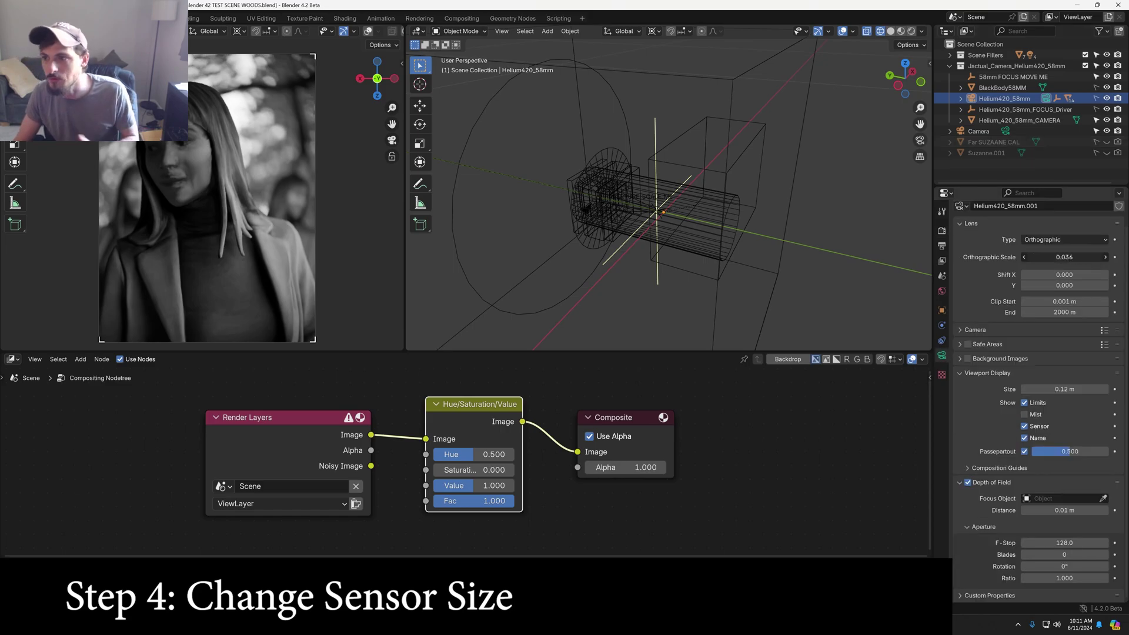
- Set the lens's Orthographic Scale to 0.0173, then reselect and frame the camera
{"action": "left_click", "coordinate": [1044, 257]}
{"action": "left_click_drag", "start_coordinate": [1042, 257], "coordinate": [1032, 257]}
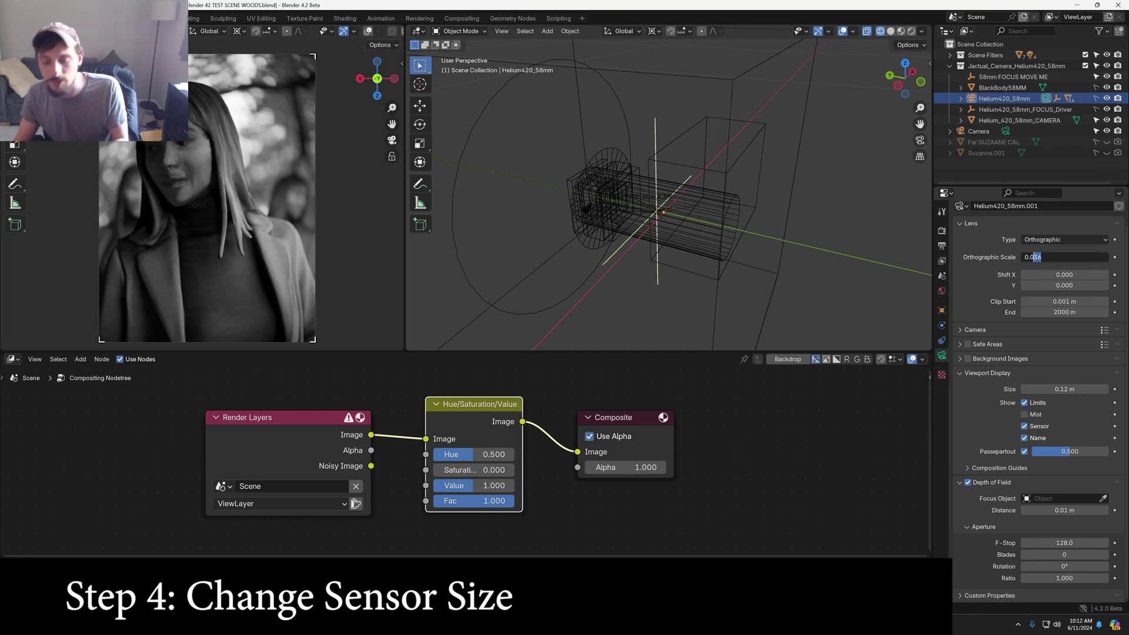
{"action": "type", "text": "17"}
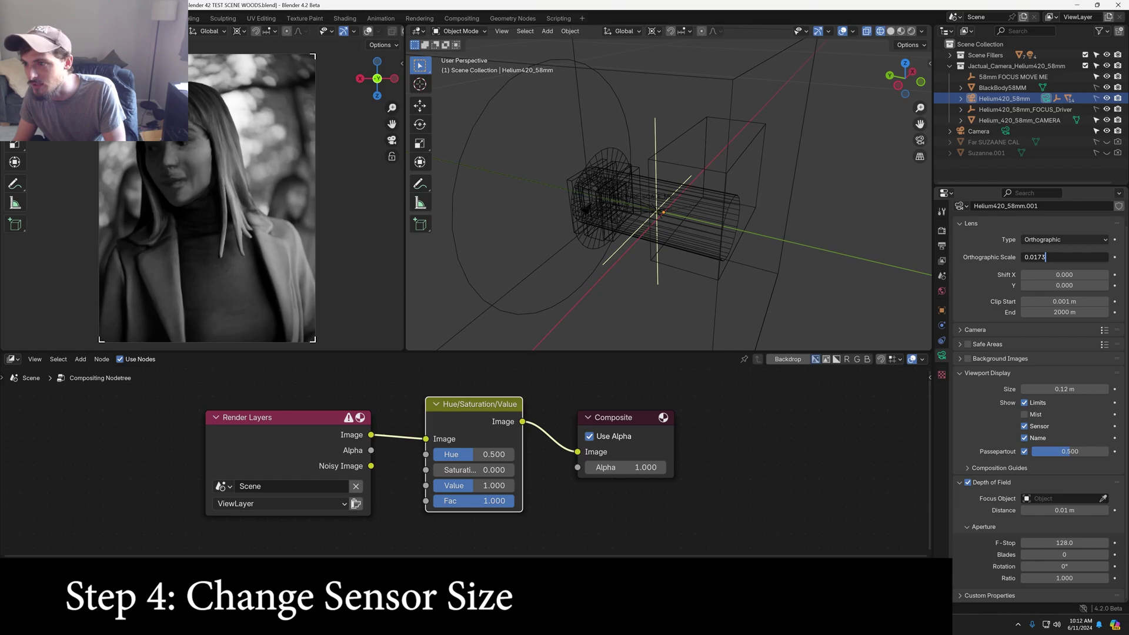
{"action": "type", "text": "3"}
{"action": "key", "text": "Return"}
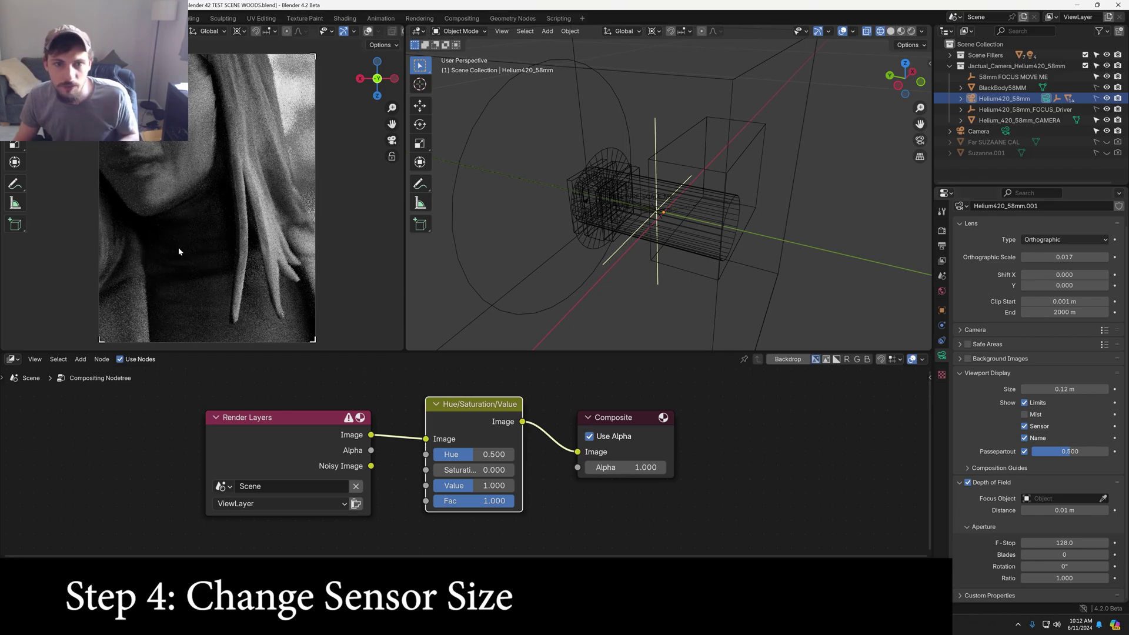
{"action": "scroll", "coordinate": [681, 214], "scroll_direction": "down", "scroll_amount": 5}
{"action": "mouse_move", "coordinate": [561, 146]}
{"action": "middle_mouse_down", "text": "shift"}
{"action": "mouse_move", "coordinate": [735, 251]}
{"action": "mouse_move", "coordinate": [608, 135]}
{"action": "mouse_move", "coordinate": [574, 129]}
{"action": "middle_mouse_up", "text": "shift"}
{"action": "left_click", "coordinate": [572, 130]}
{"action": "key", "text": "KP_Decimal"}
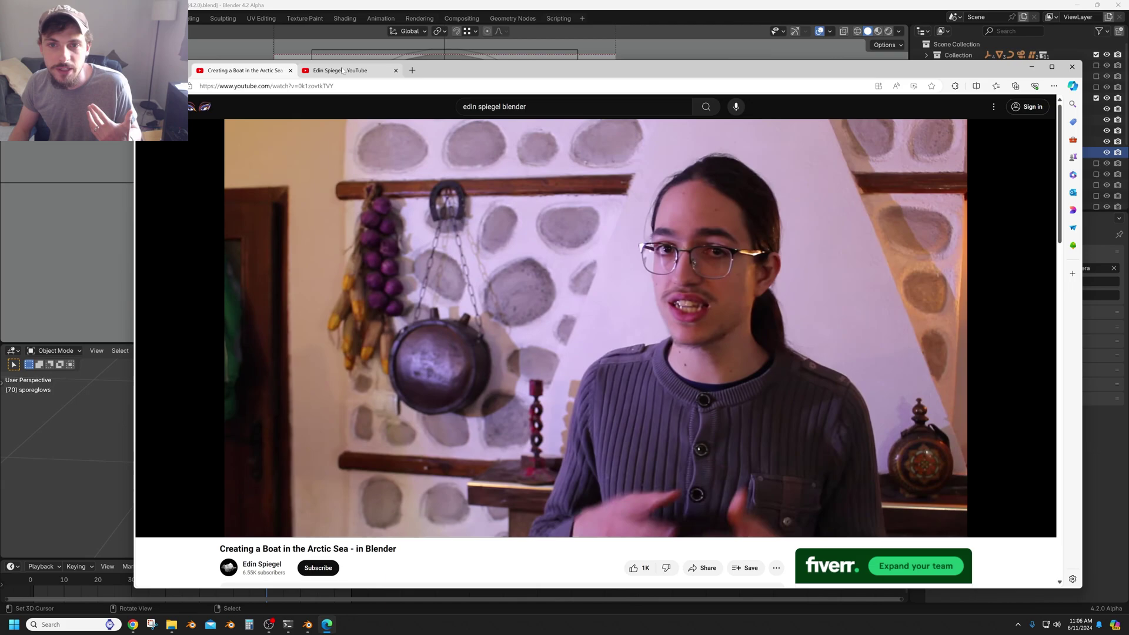
- Open the creator's channel page and scroll down to its Shorts and Videos rows
{"action": "left_click", "coordinate": [343, 70]}
{"action": "scroll", "coordinate": [667, 244], "scroll_direction": "down", "scroll_amount": 1}
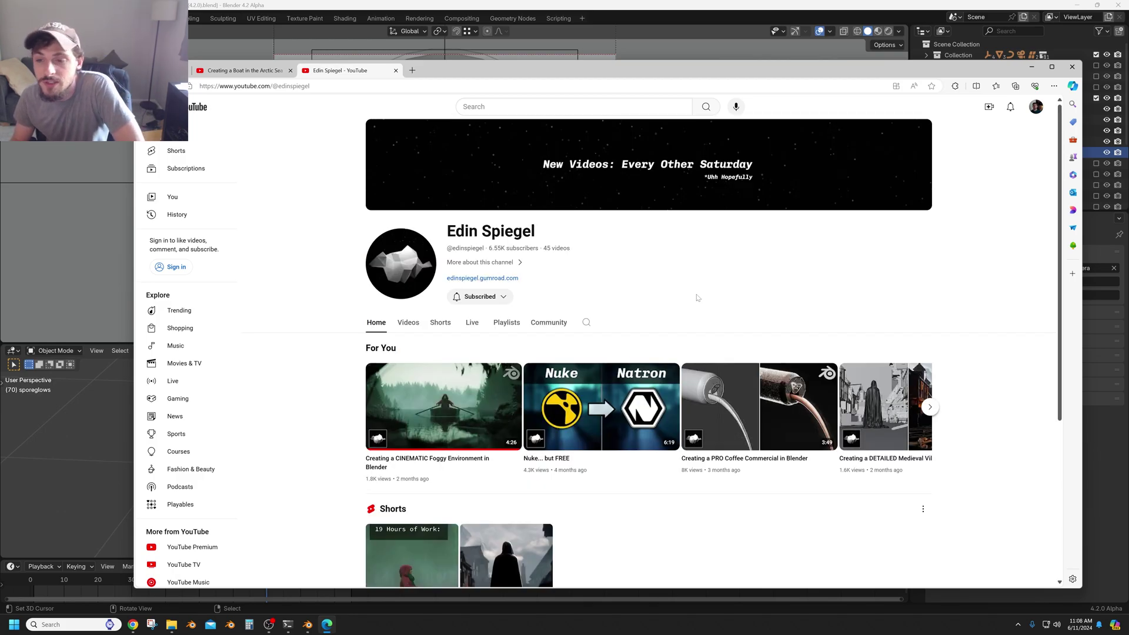
{"action": "scroll", "coordinate": [696, 292], "scroll_direction": "down", "scroll_amount": 3}
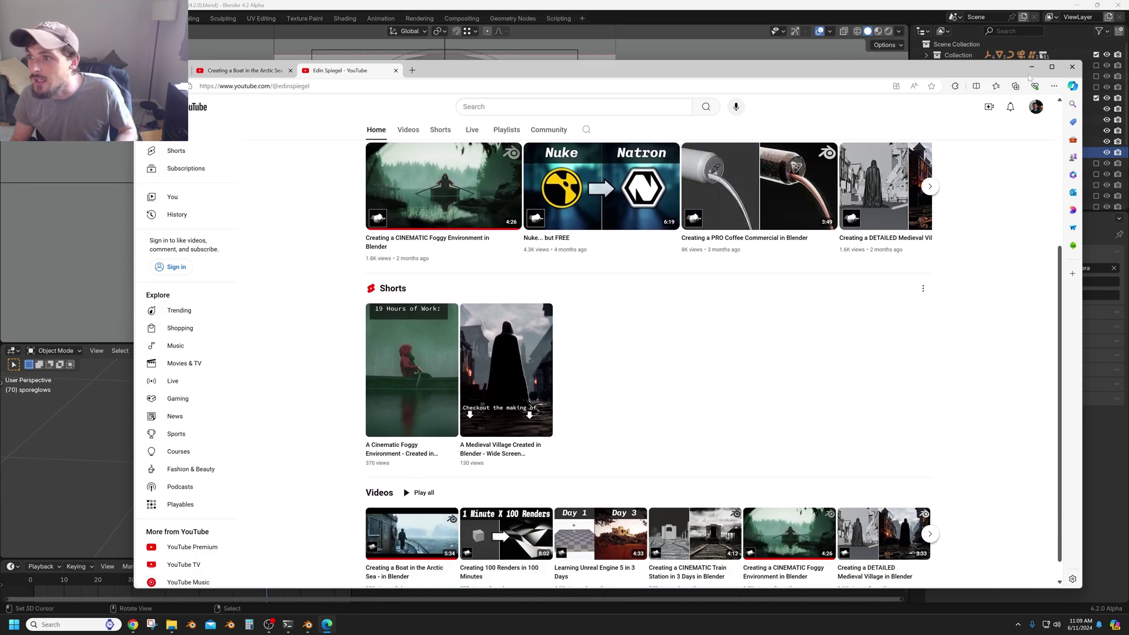
- Back in Blender, leave camera view, switch to Rendered shading and frame the mushroom lattice
{"action": "left_click", "coordinate": [1033, 67]}
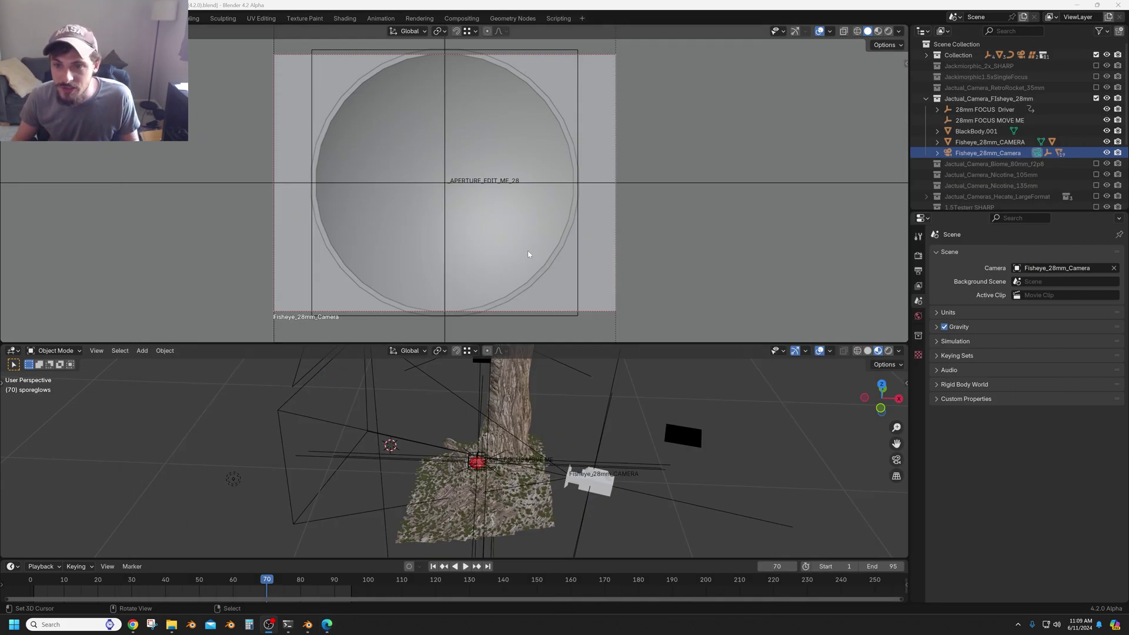
{"action": "key", "text": "KP_0"}
{"action": "key", "text": "z"}
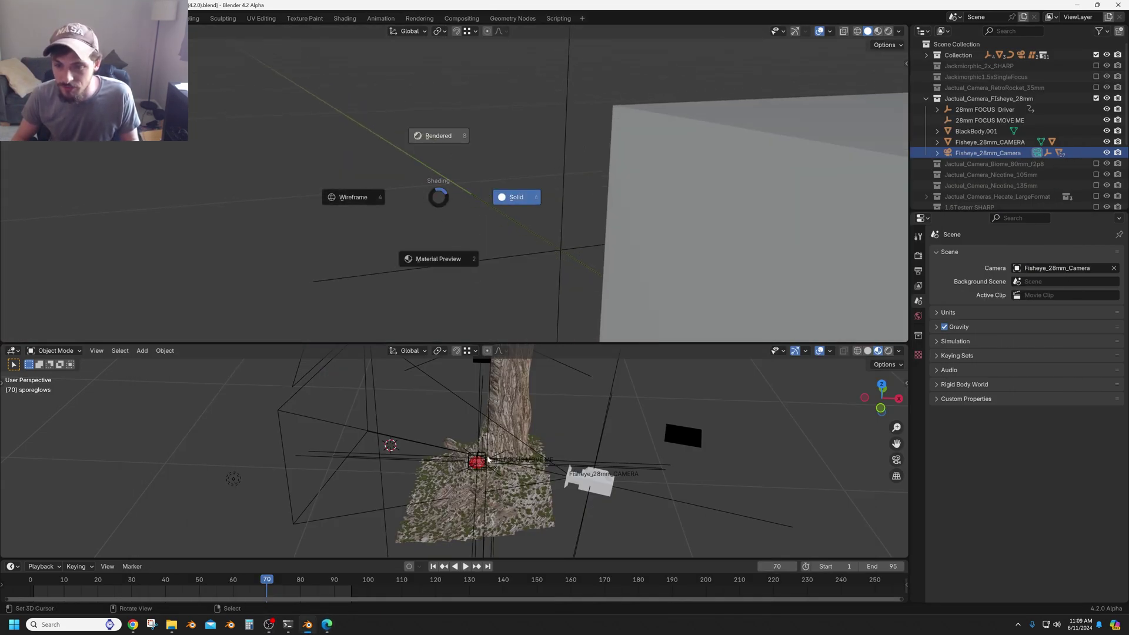
{"action": "key", "text": "8"}
{"action": "left_click", "coordinate": [478, 461]}
{"action": "key", "text": "KP_Decimal"}
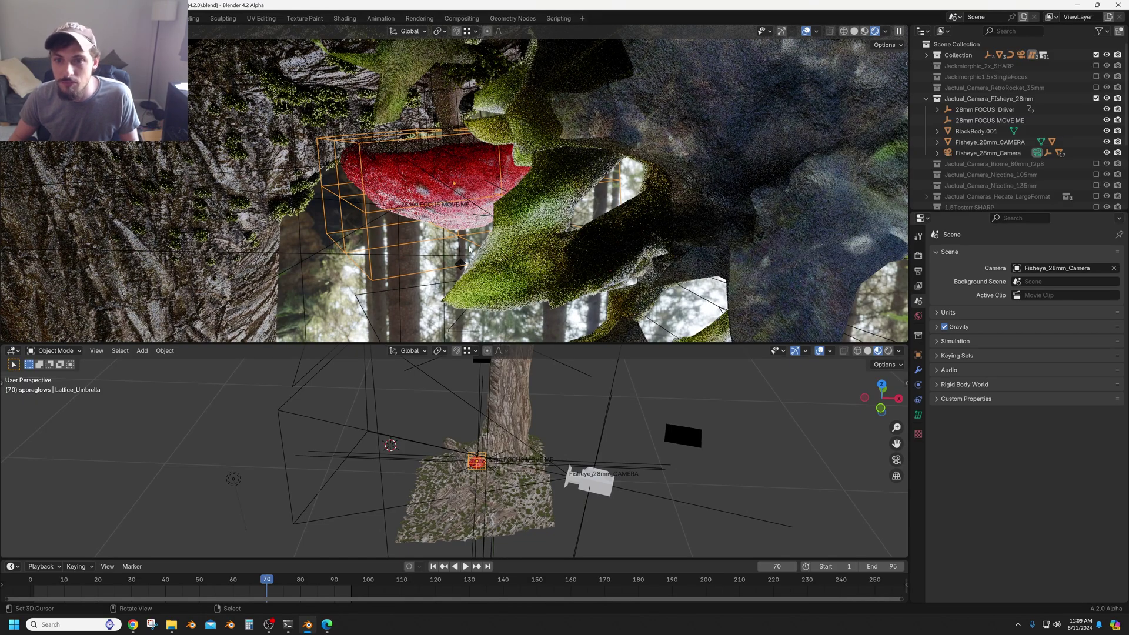